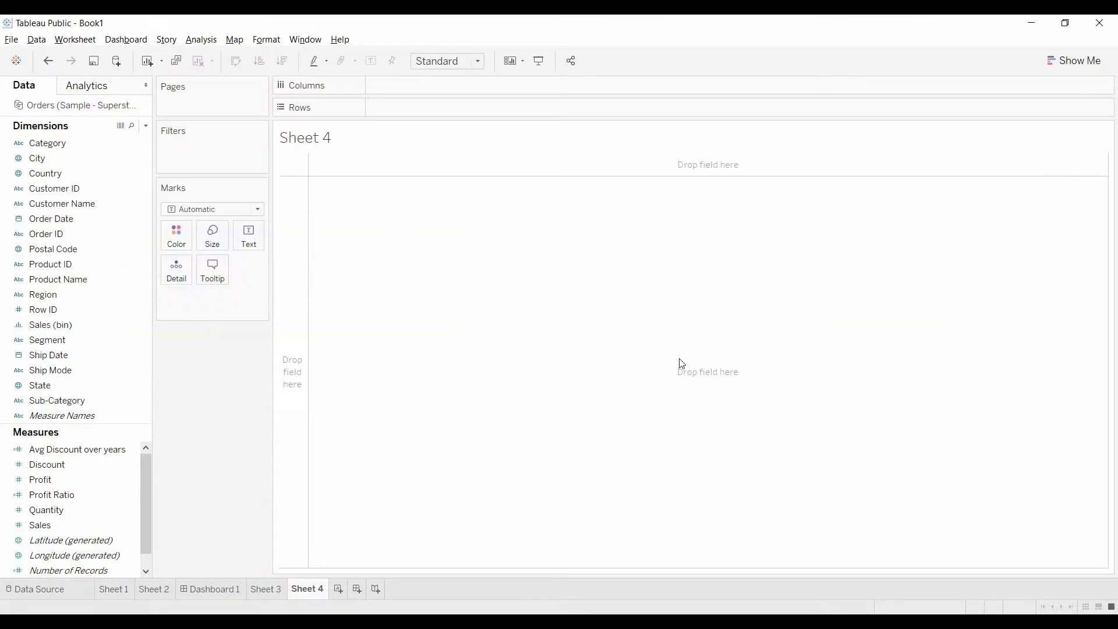
Step: Create bins from the Sales measure with a bin size of 10
click(109, 509)
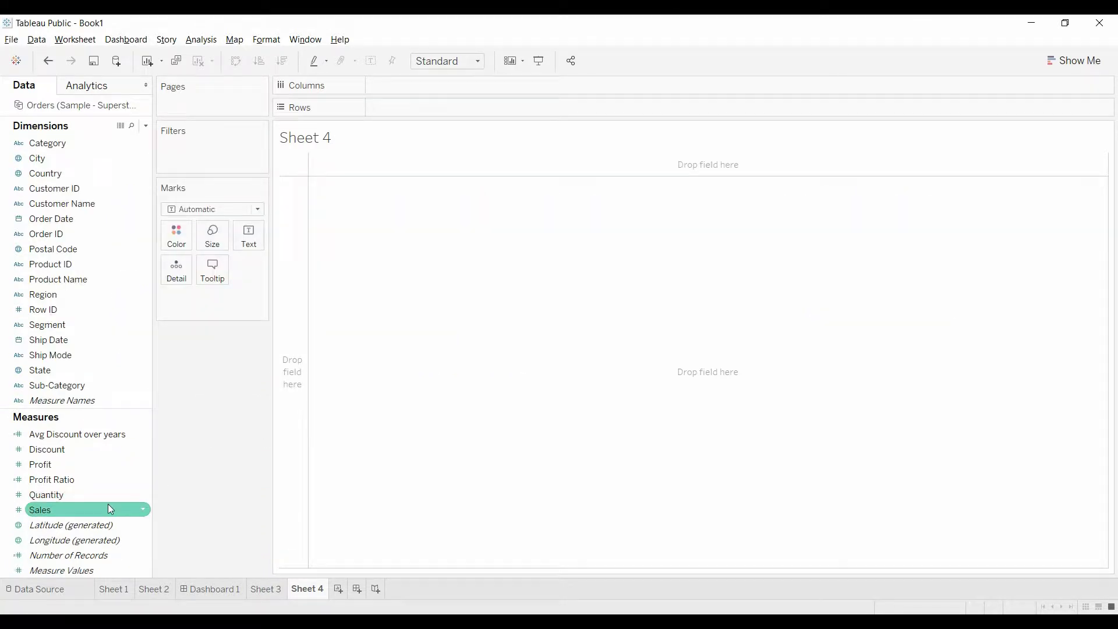
click(141, 511)
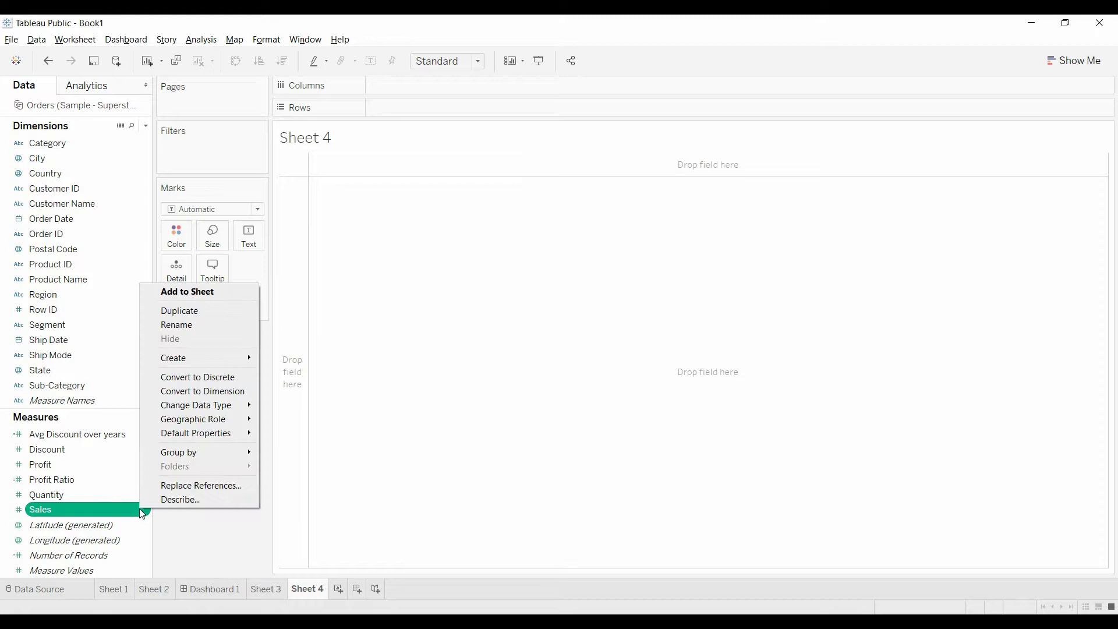
mouse_move(182, 352)
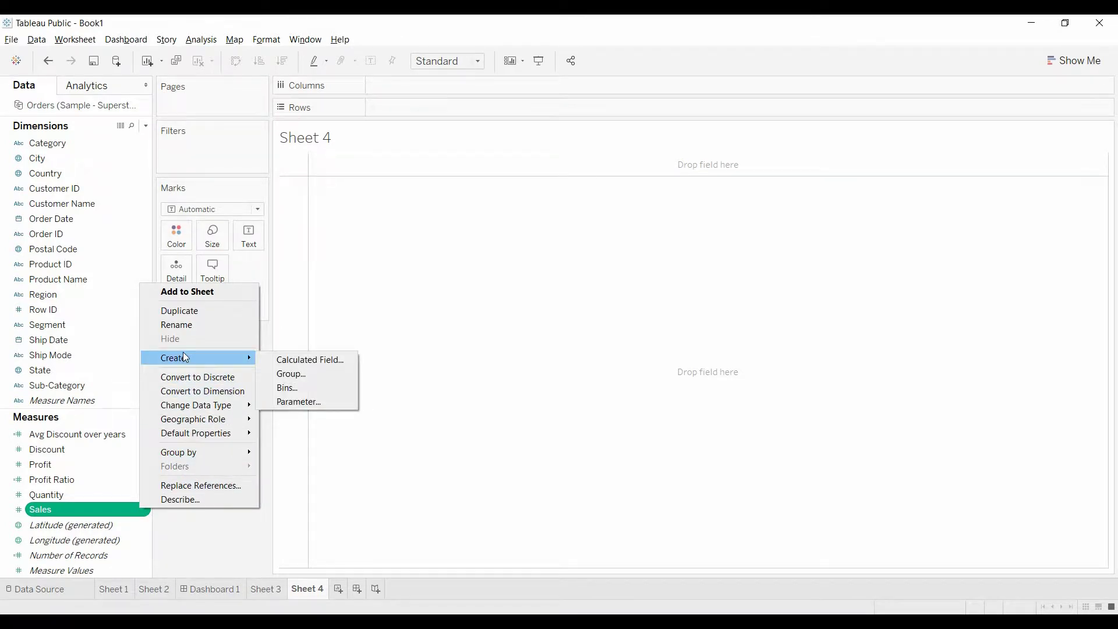
click(302, 388)
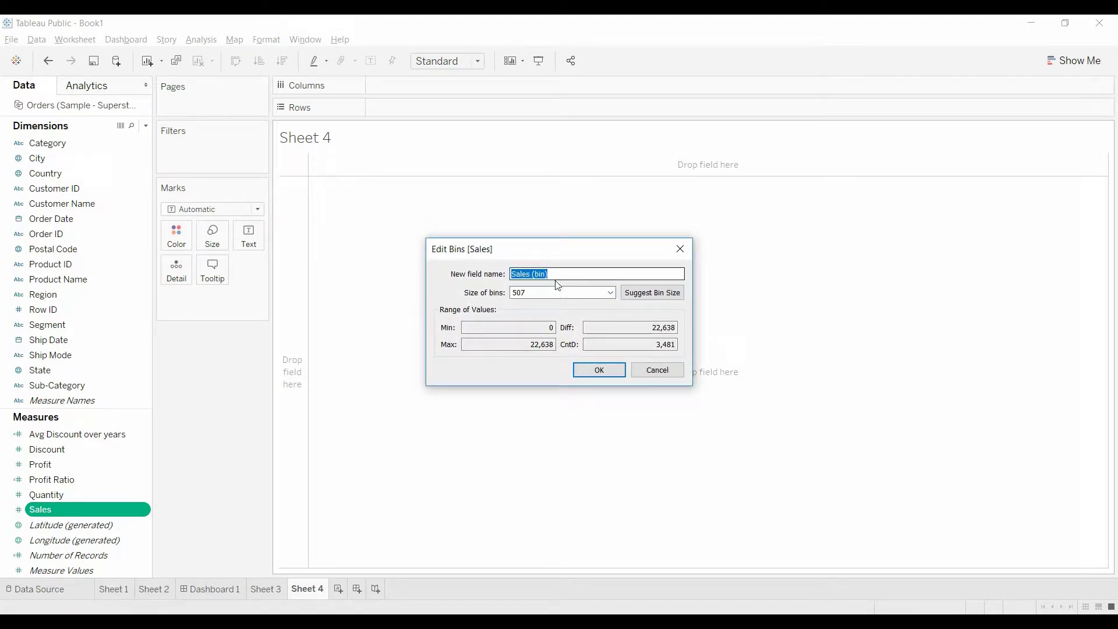
double_click(539, 293)
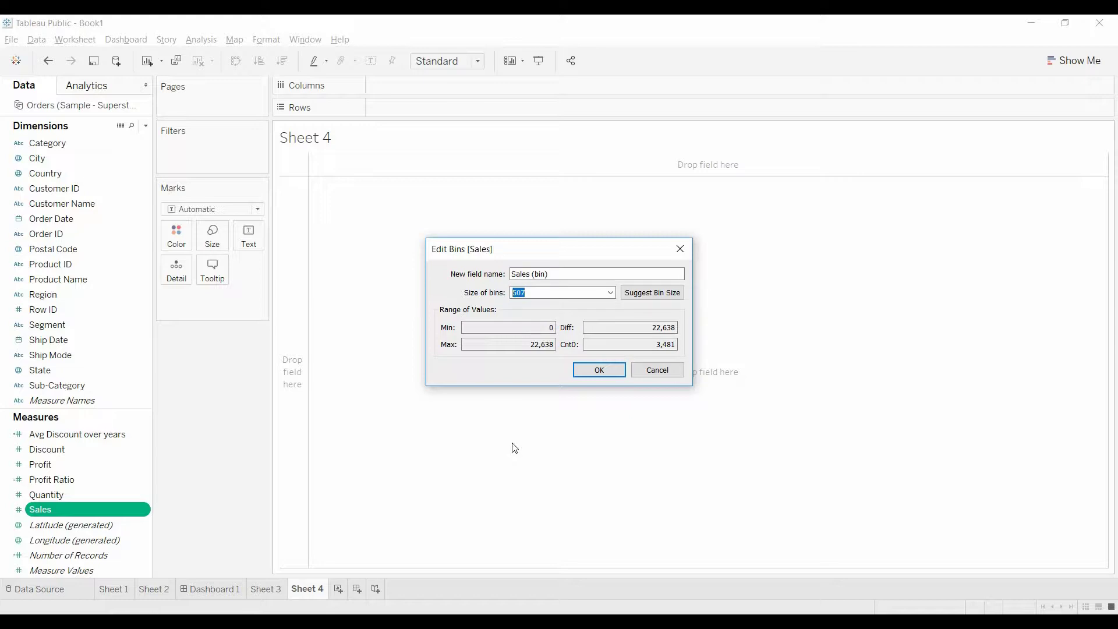
text(1000)
click(604, 371)
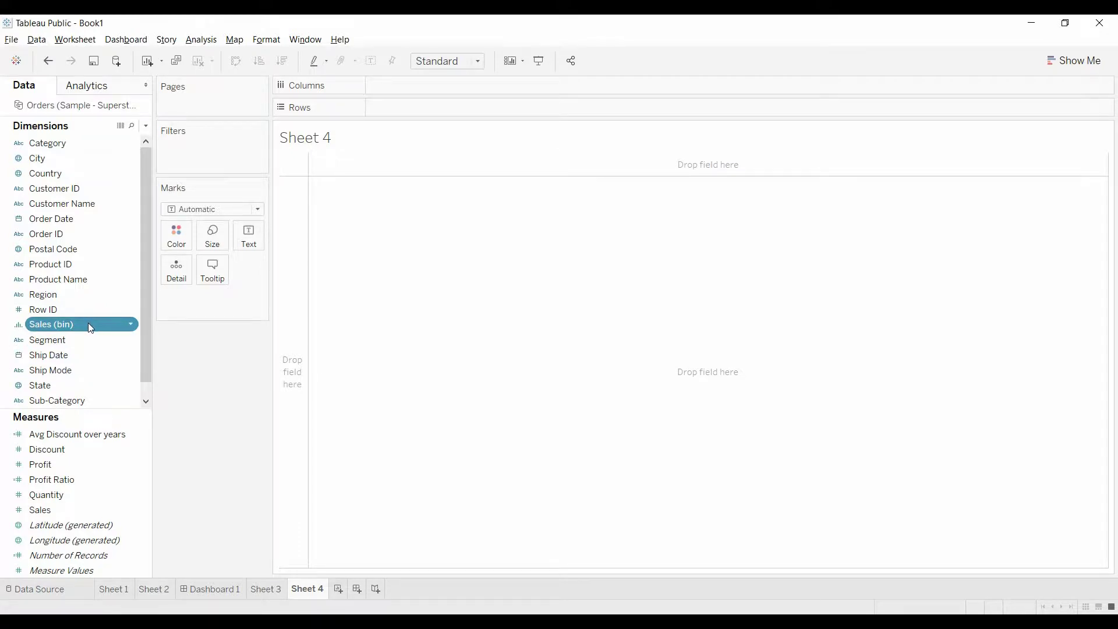
Step: Put Sales (bin) on Columns and confirm Profit Ratio's formula is [Profit]/[Sales] unchanged
drag(90, 327, 473, 108)
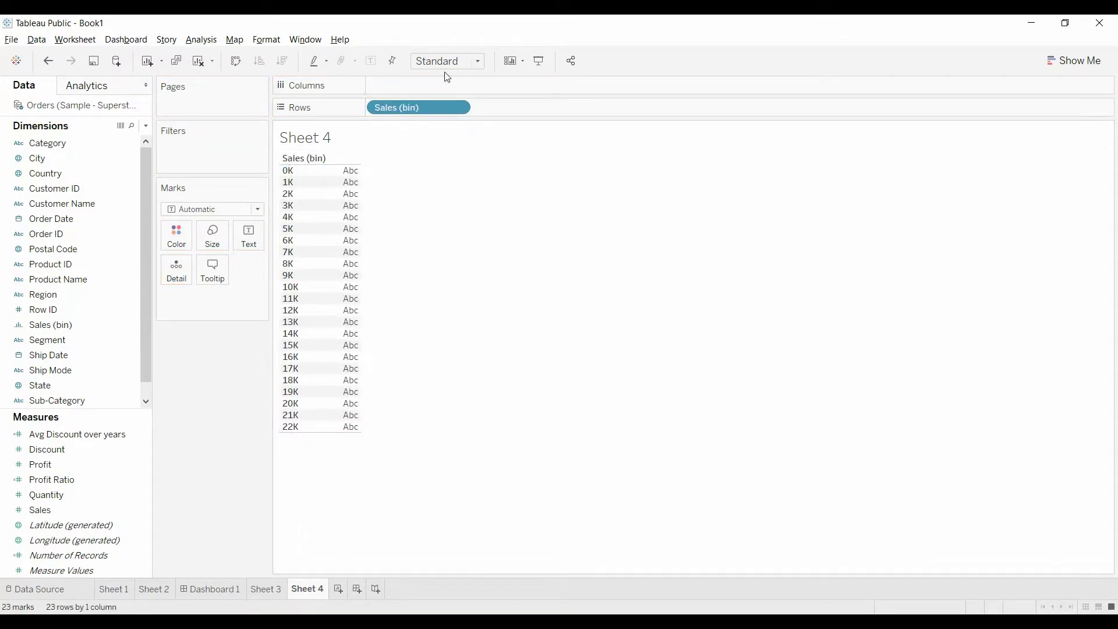
drag(433, 107, 435, 87)
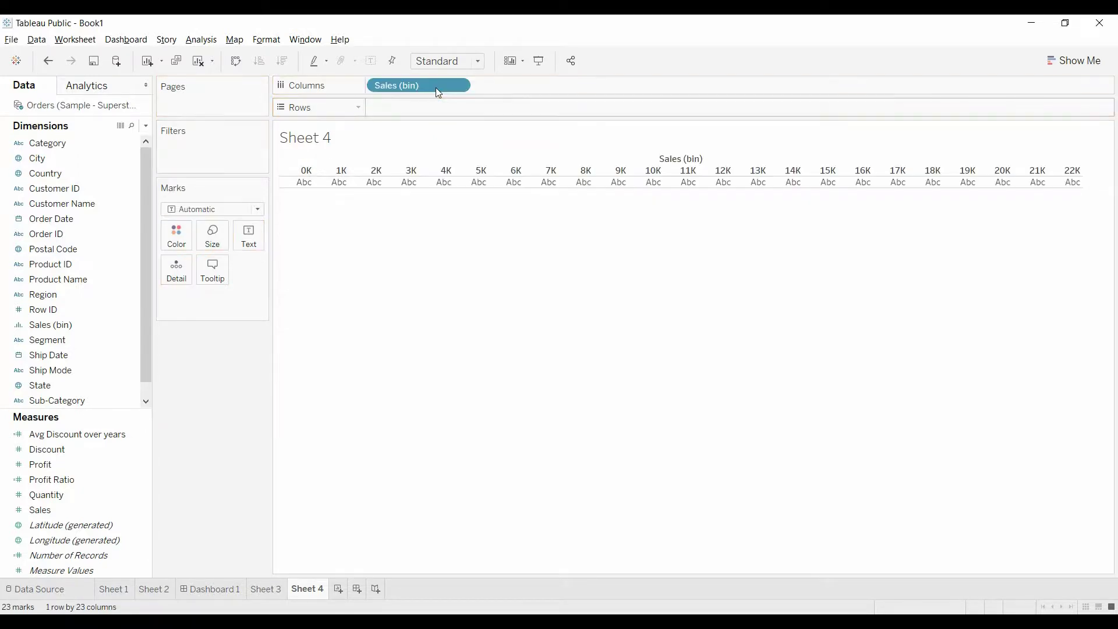
right_click(142, 478)
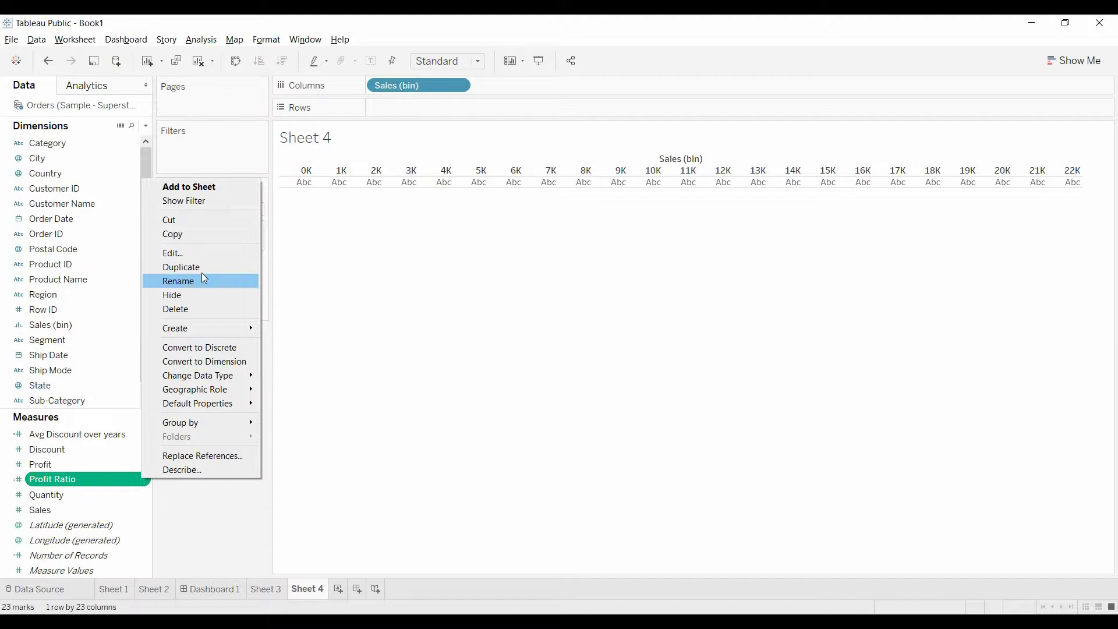
click(199, 256)
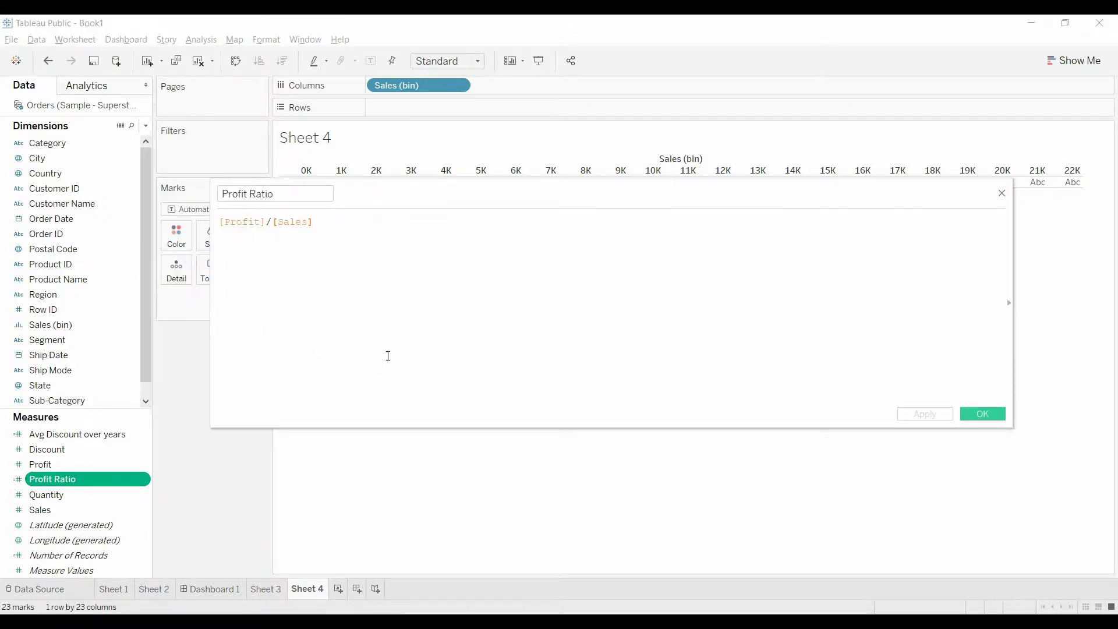
scroll(387, 356, up, 5)
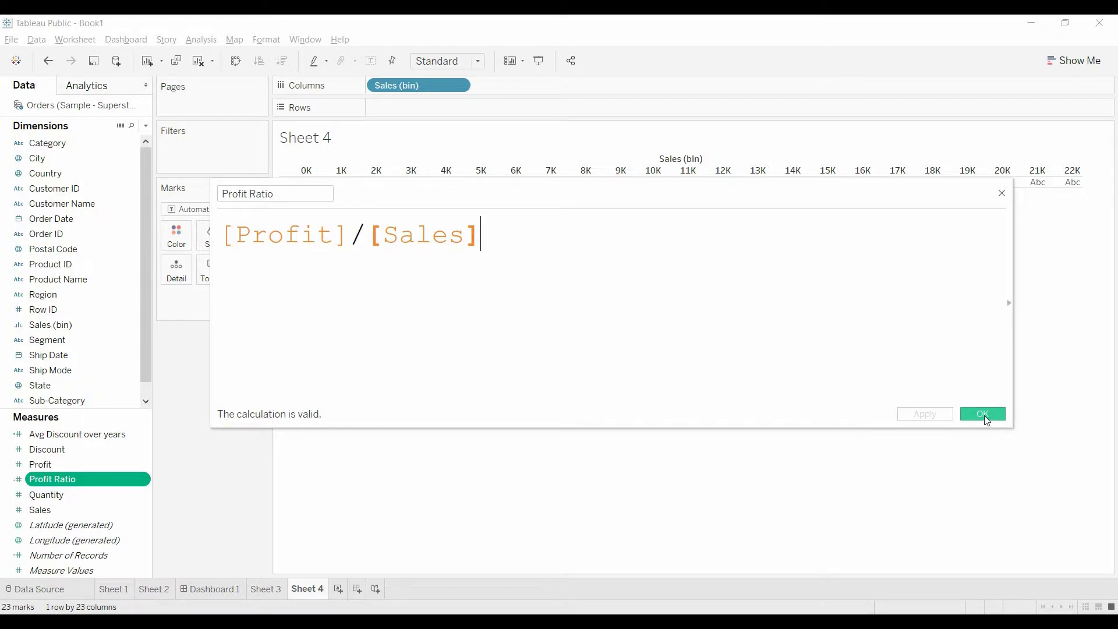
click(983, 413)
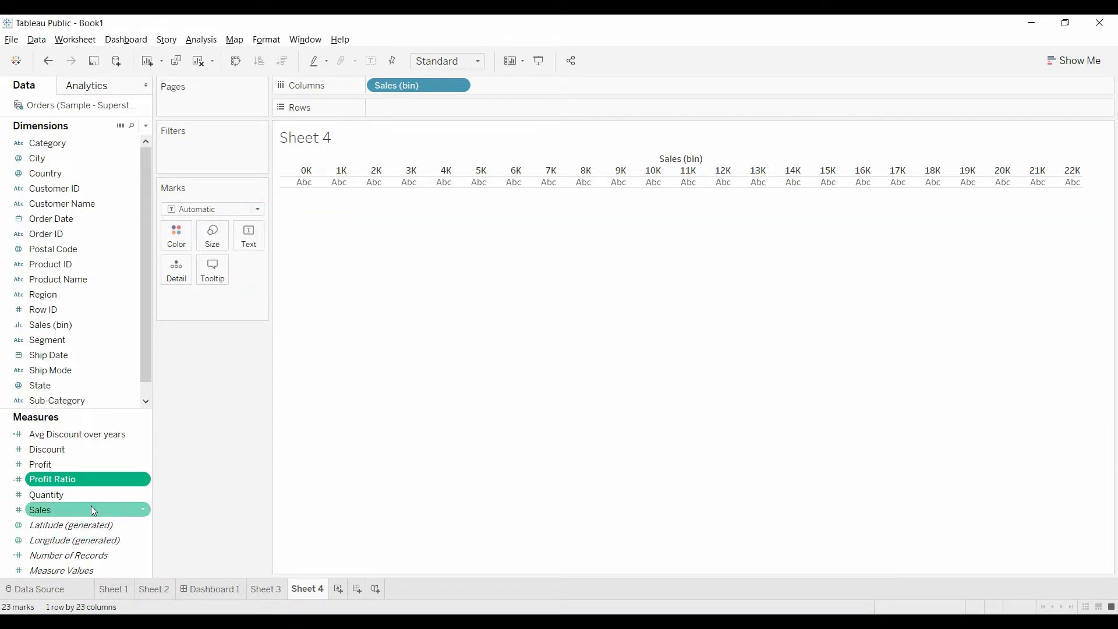
Step: Add Profit Ratio to Rows as bar heights, aggregated as Average instead of Sum
drag(70, 483, 431, 105)
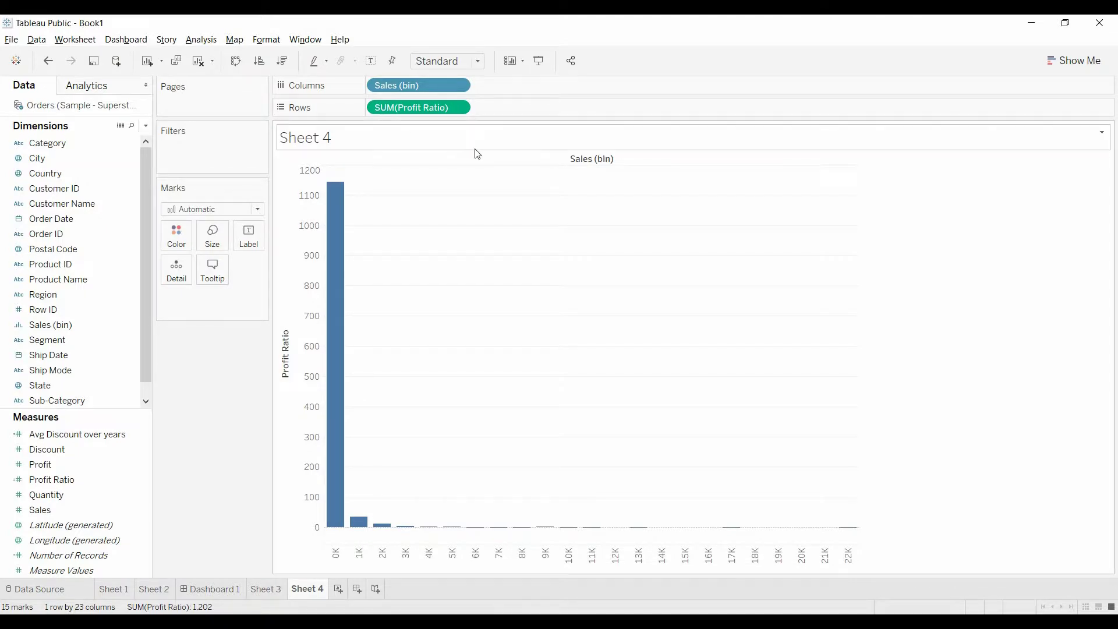
click(460, 105)
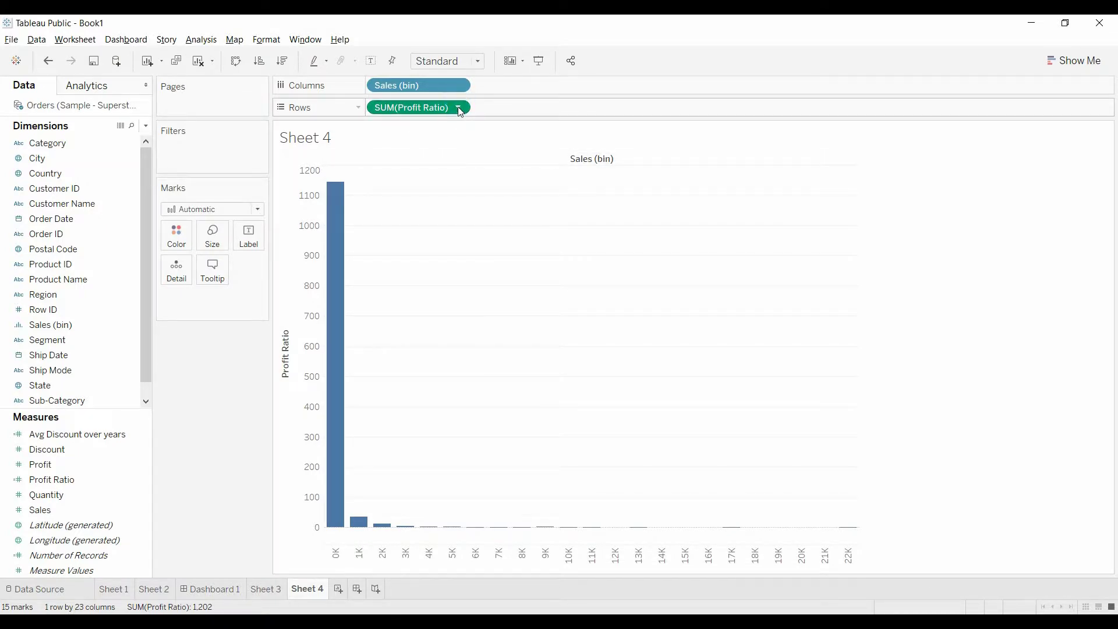
click(459, 108)
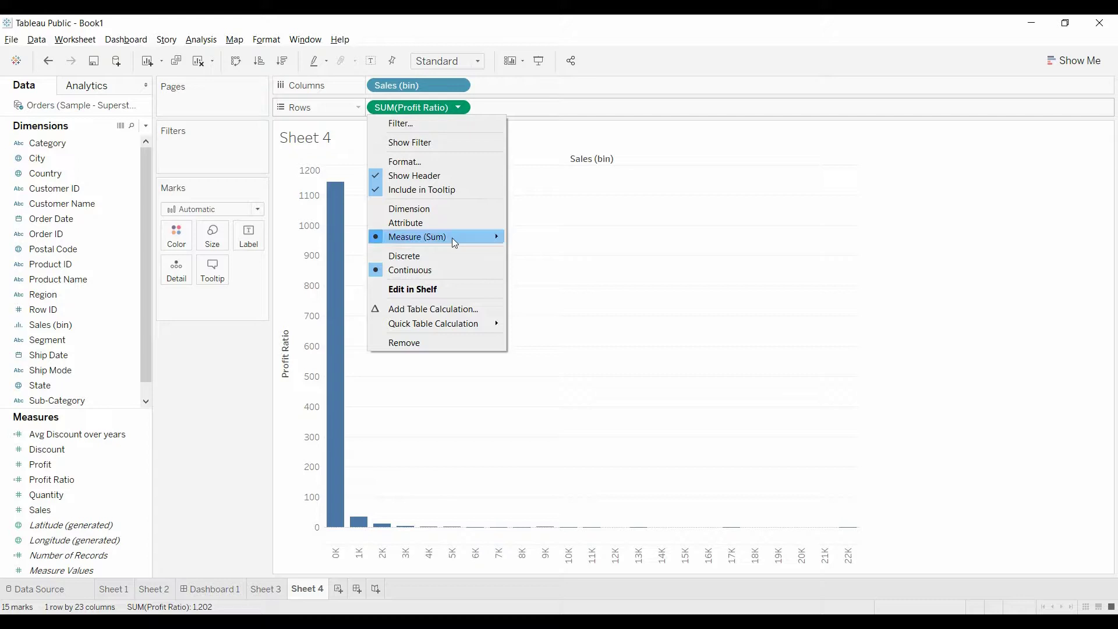
mouse_move(466, 237)
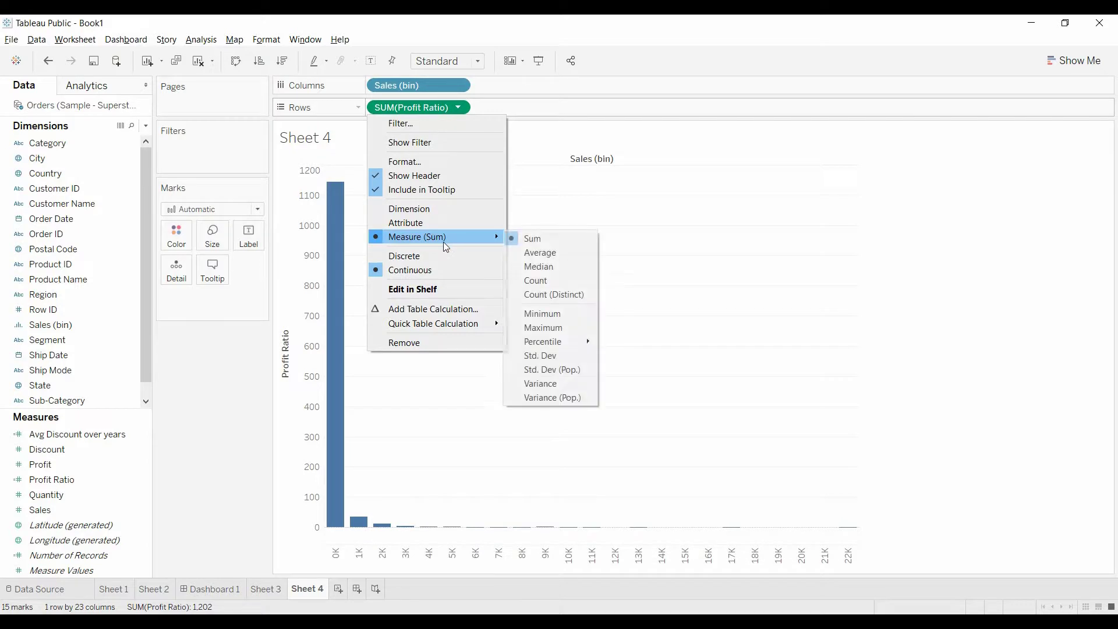
click(527, 253)
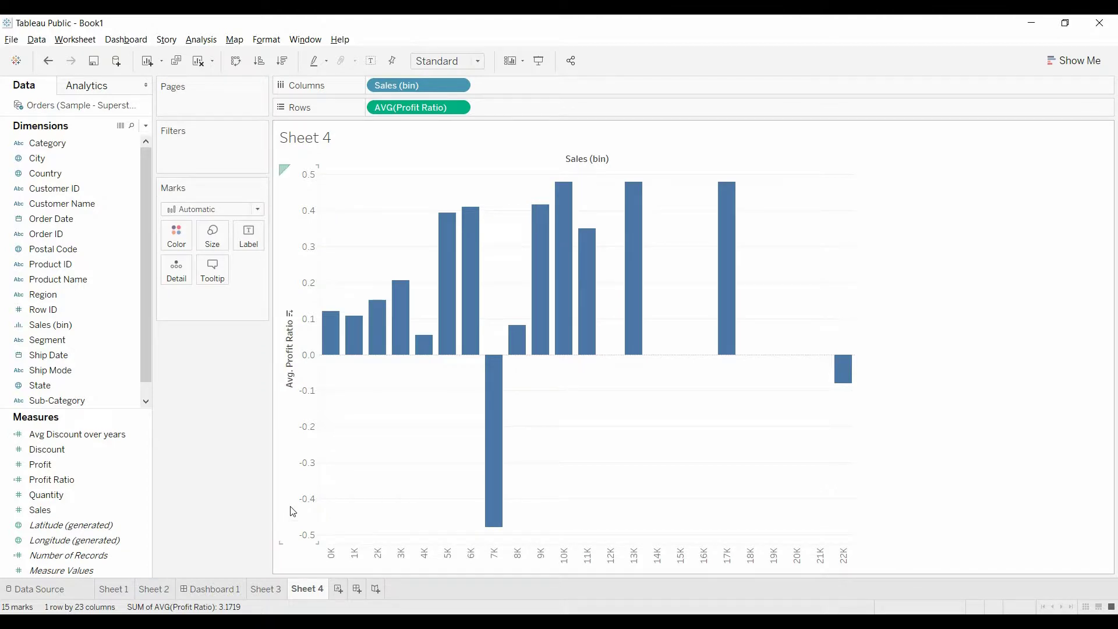
Step: Add a constant reference line on the Avg. Profit Ratio axis at 0.25
right_click(311, 288)
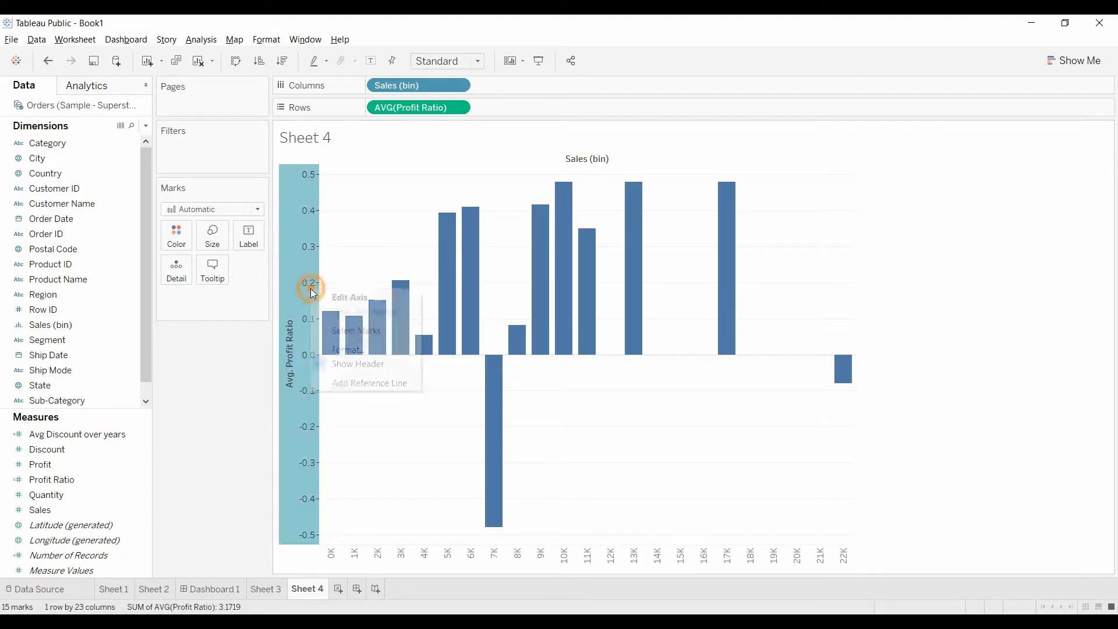
click(377, 384)
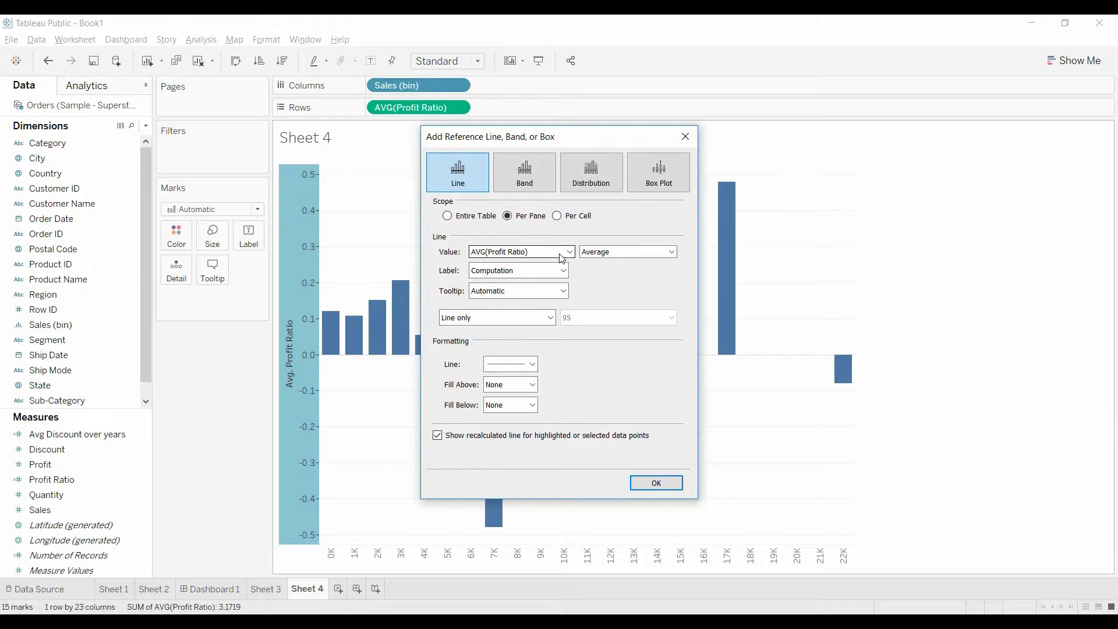
click(570, 252)
click(597, 256)
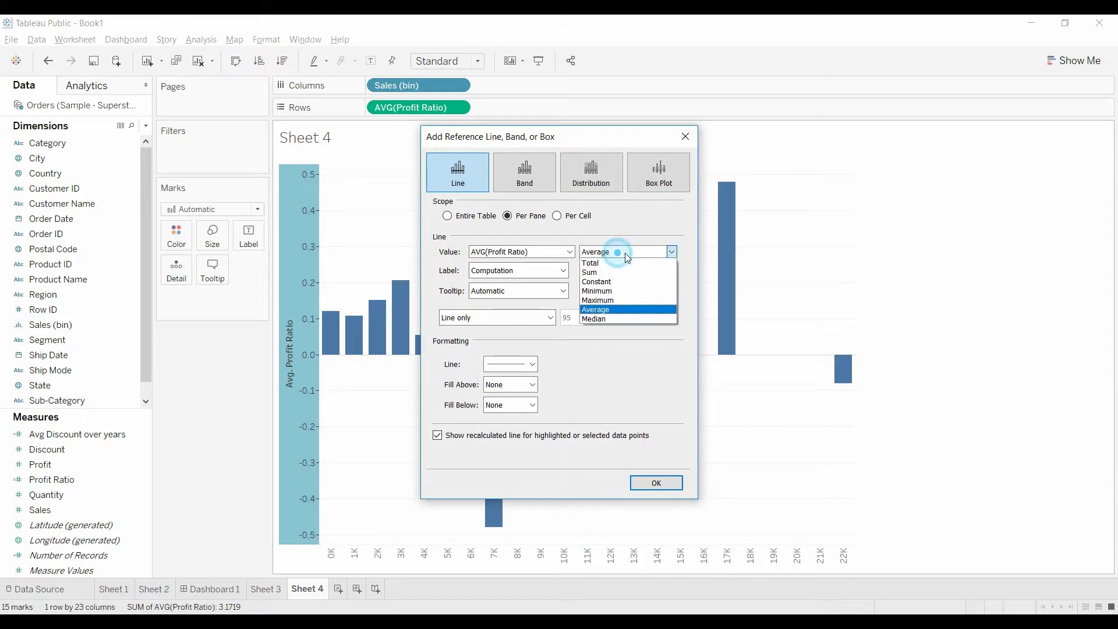
click(609, 283)
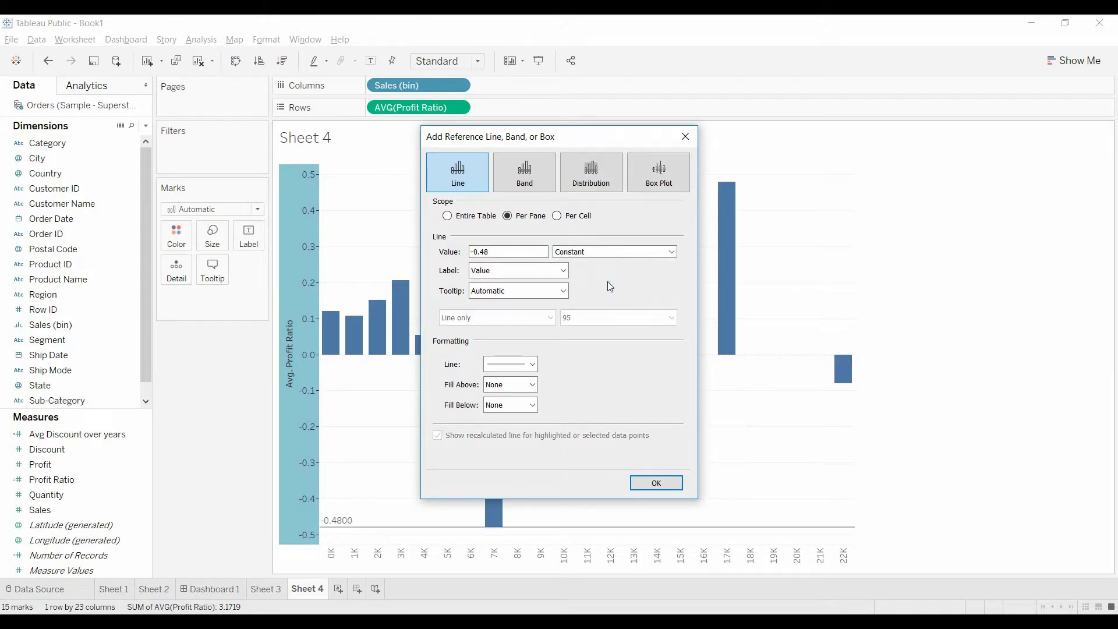
click(502, 252)
drag(502, 252, 456, 258)
text(.25)
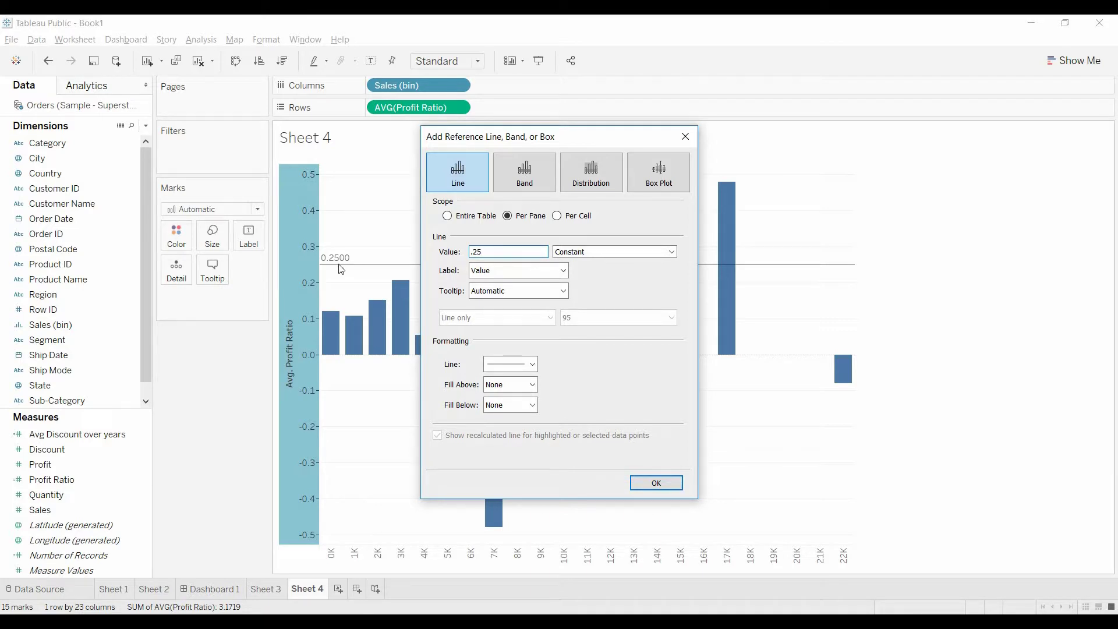
Step: Shade the area below the reference line light peach and apply the line
click(532, 406)
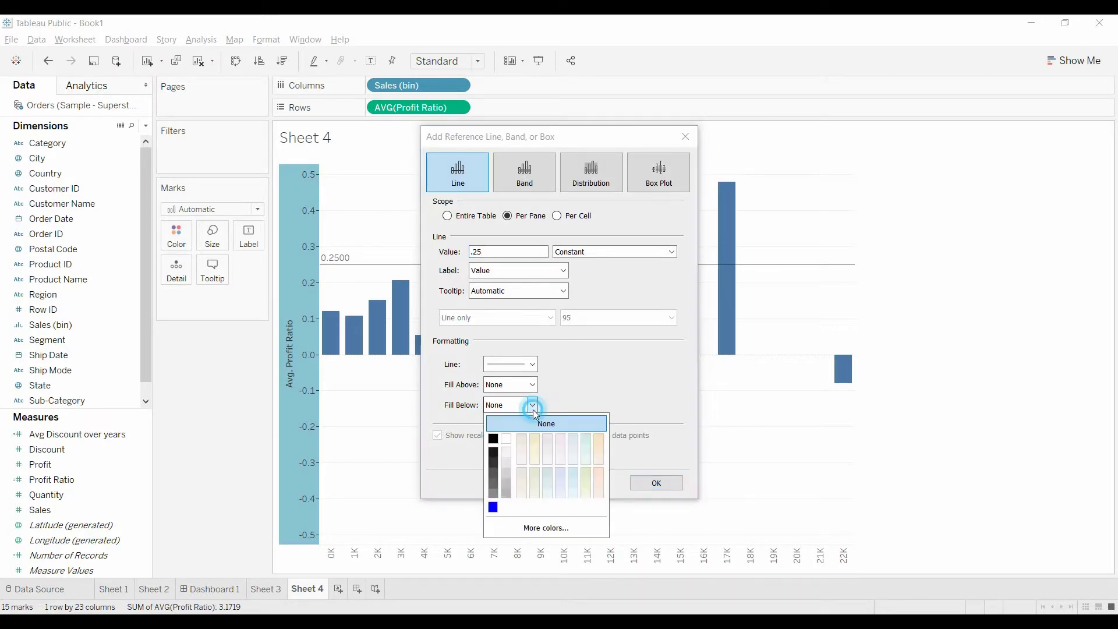
click(598, 447)
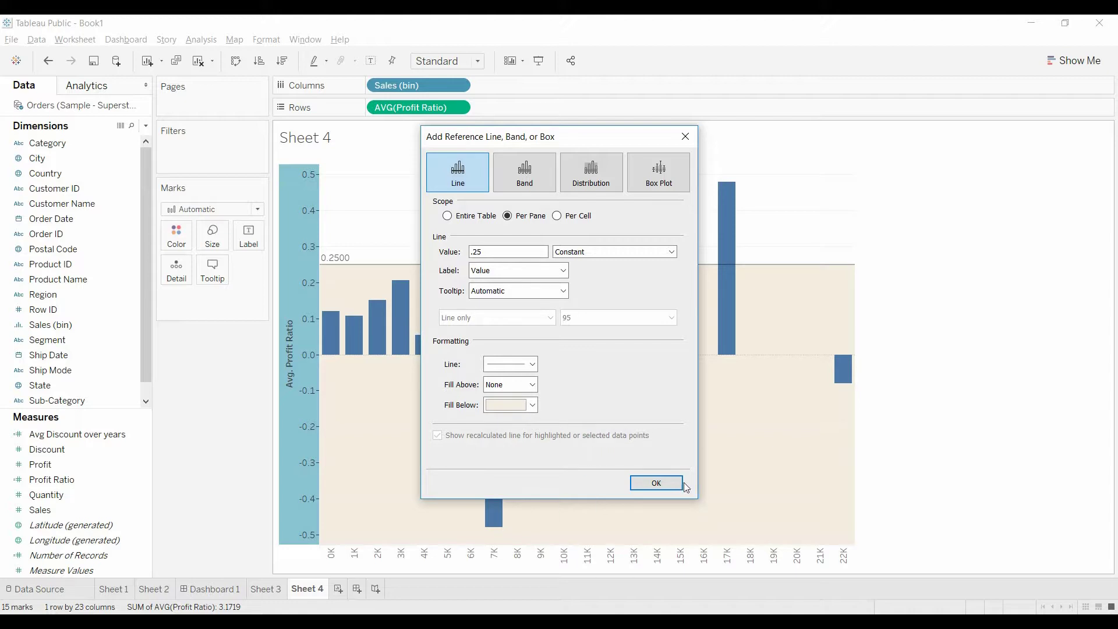
click(664, 483)
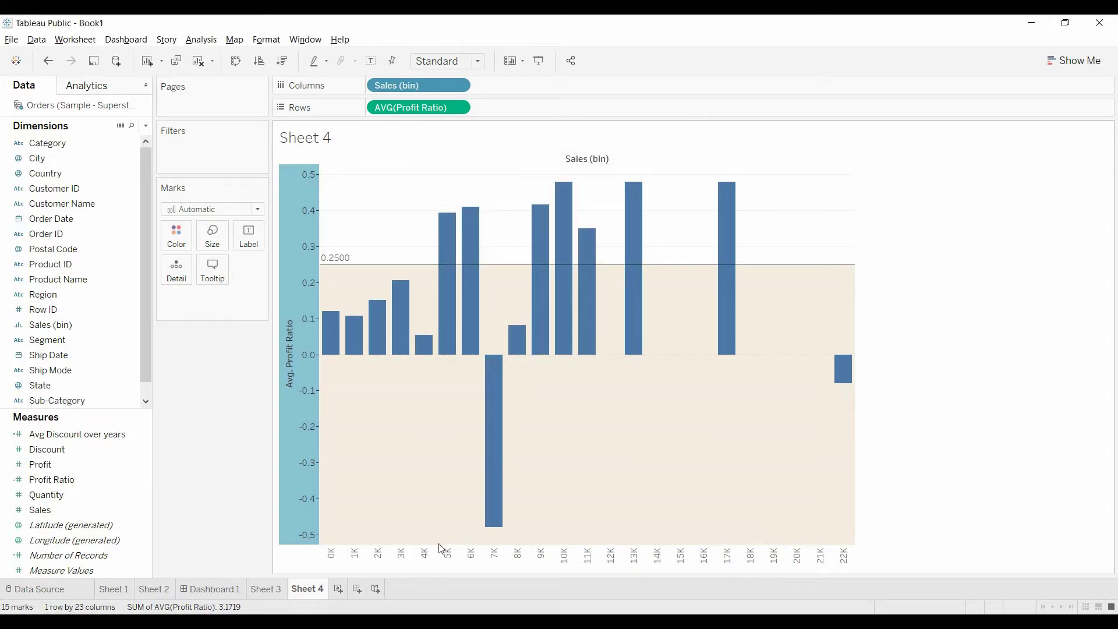
mouse_move(446, 340)
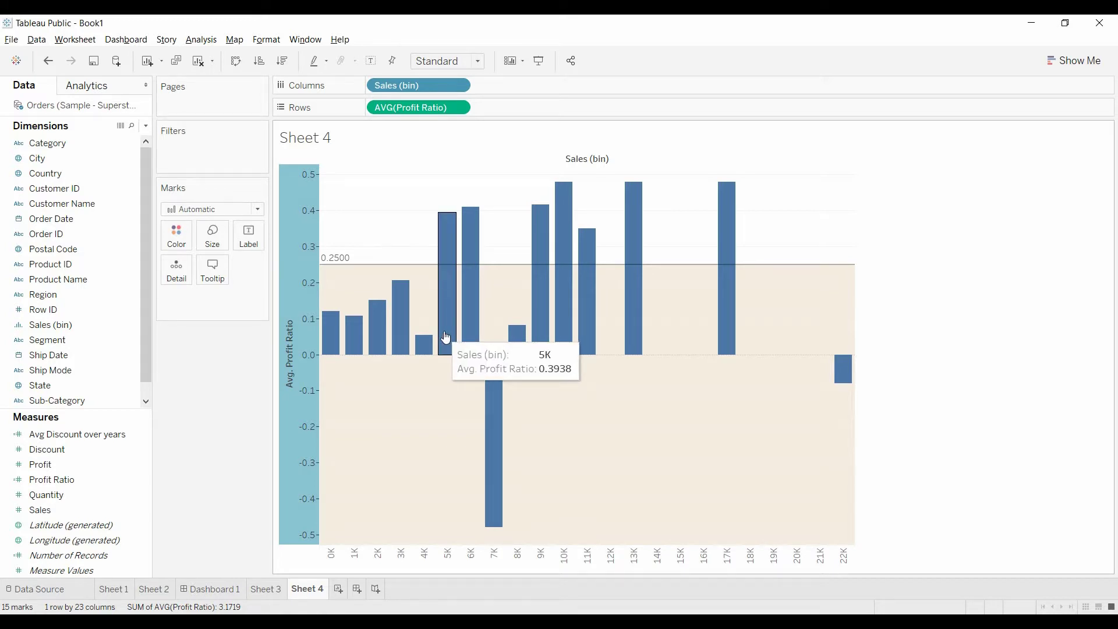
mouse_move(478, 326)
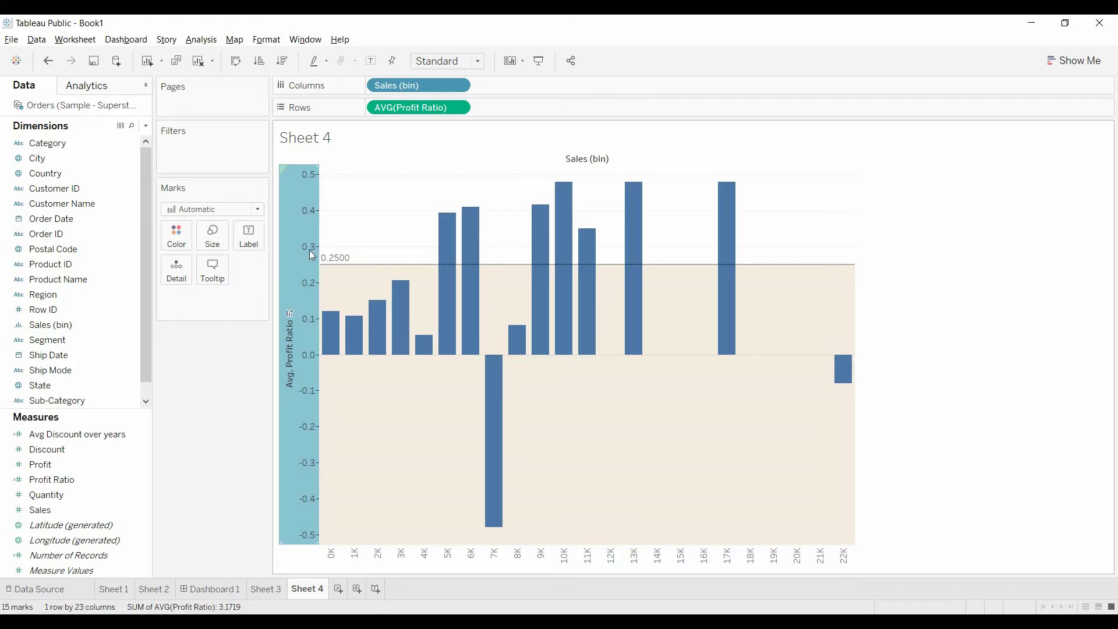
mouse_move(312, 255)
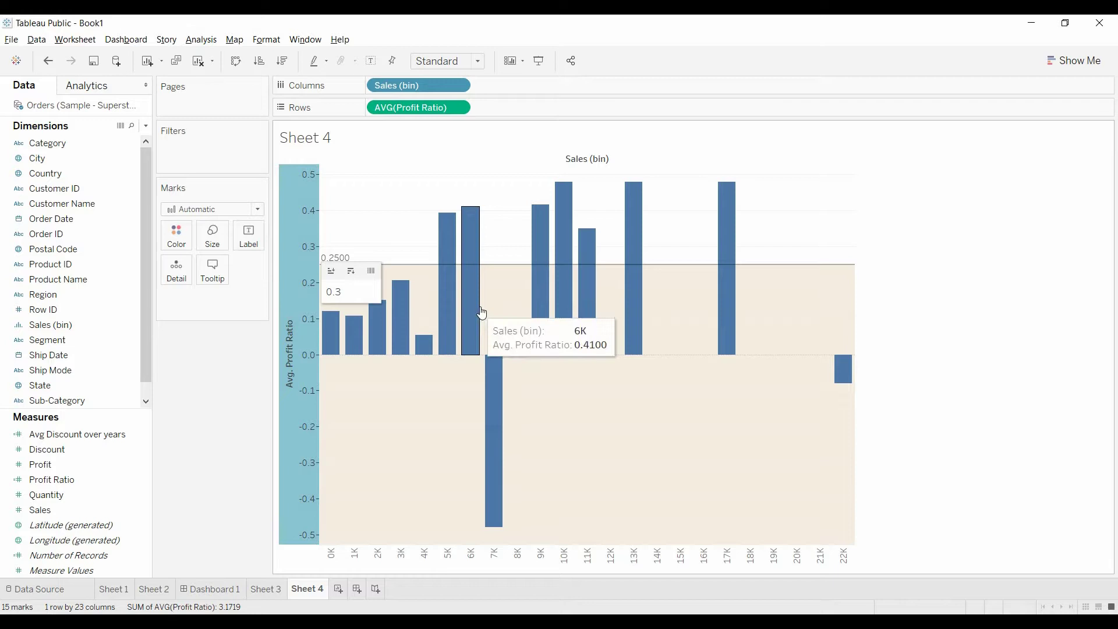
mouse_move(456, 276)
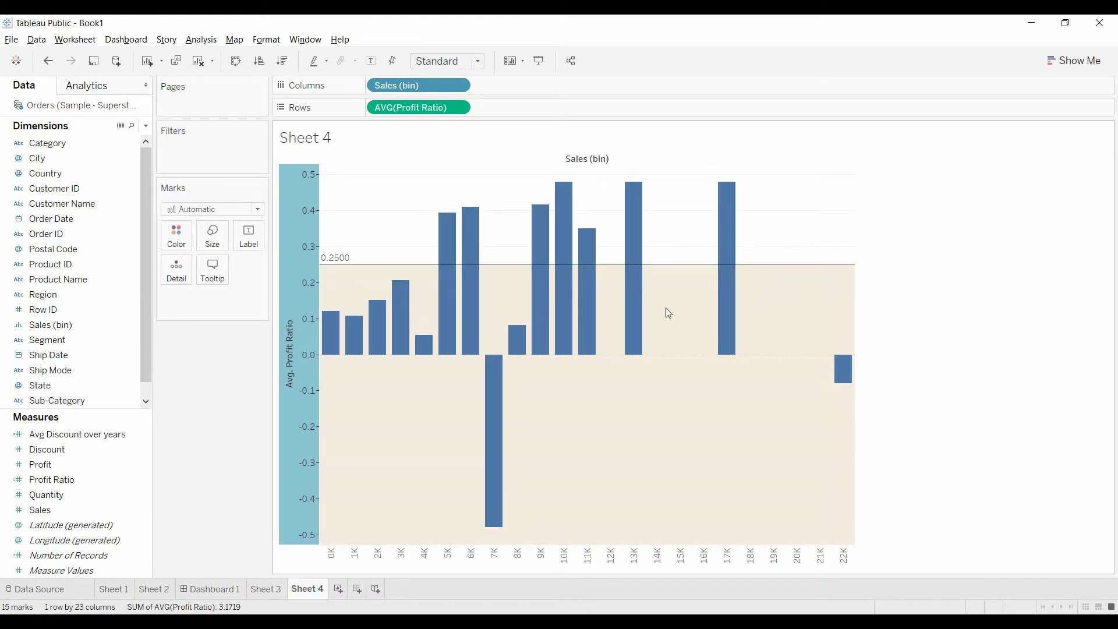
Step: Undo the shading and the 0.25 reference line so the chart has none
click(51, 60)
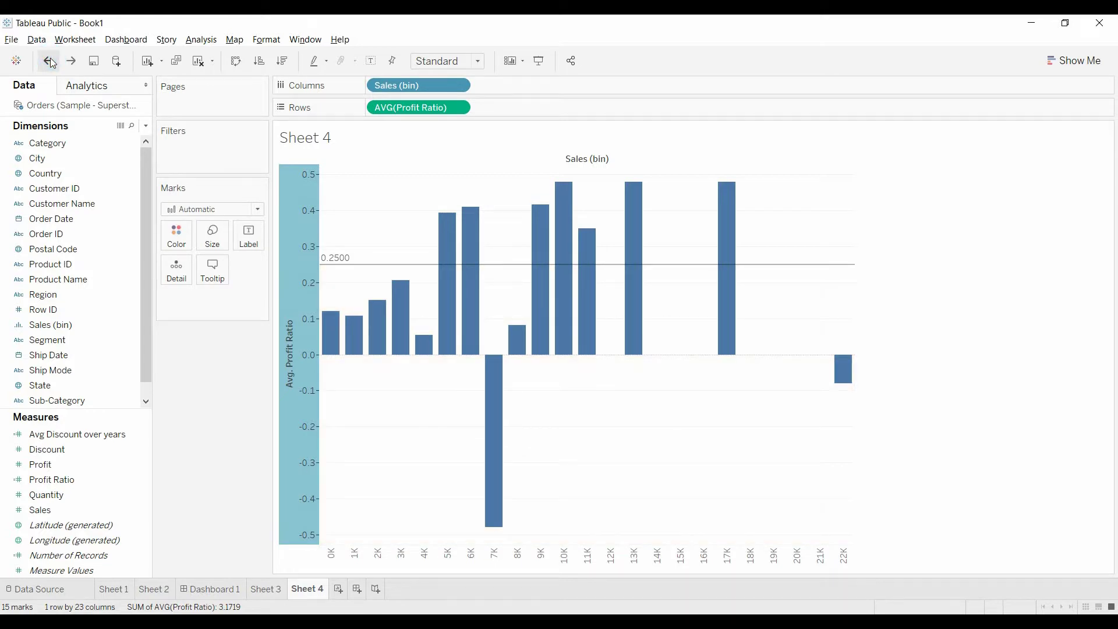
click(52, 61)
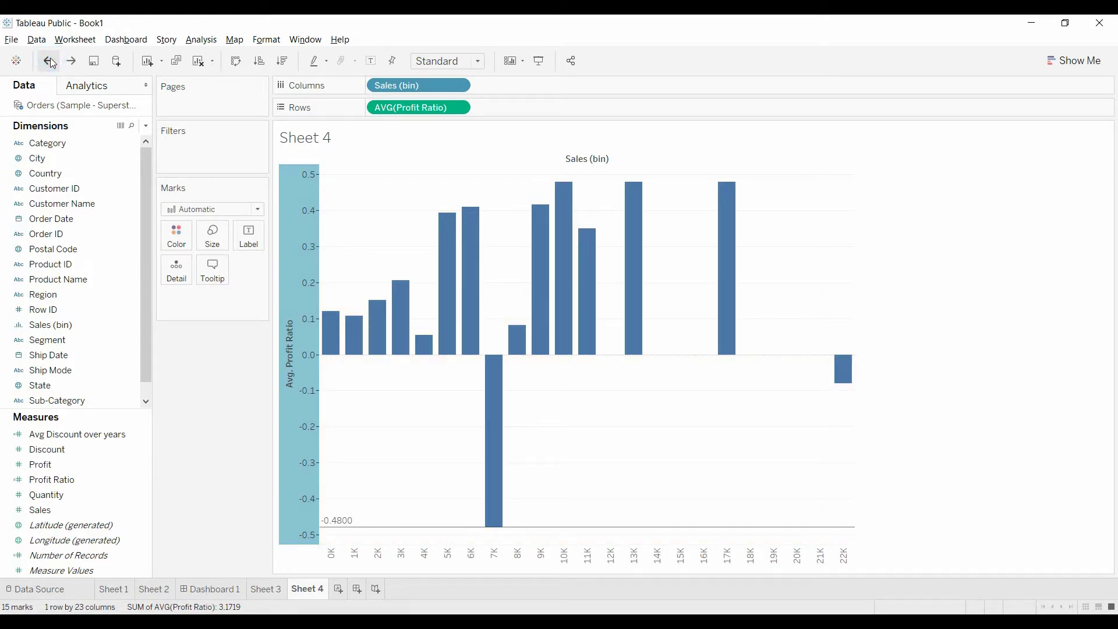
click(52, 65)
Step: Show mark labels on every bar with normal text direction
drag(104, 526, 306, 278)
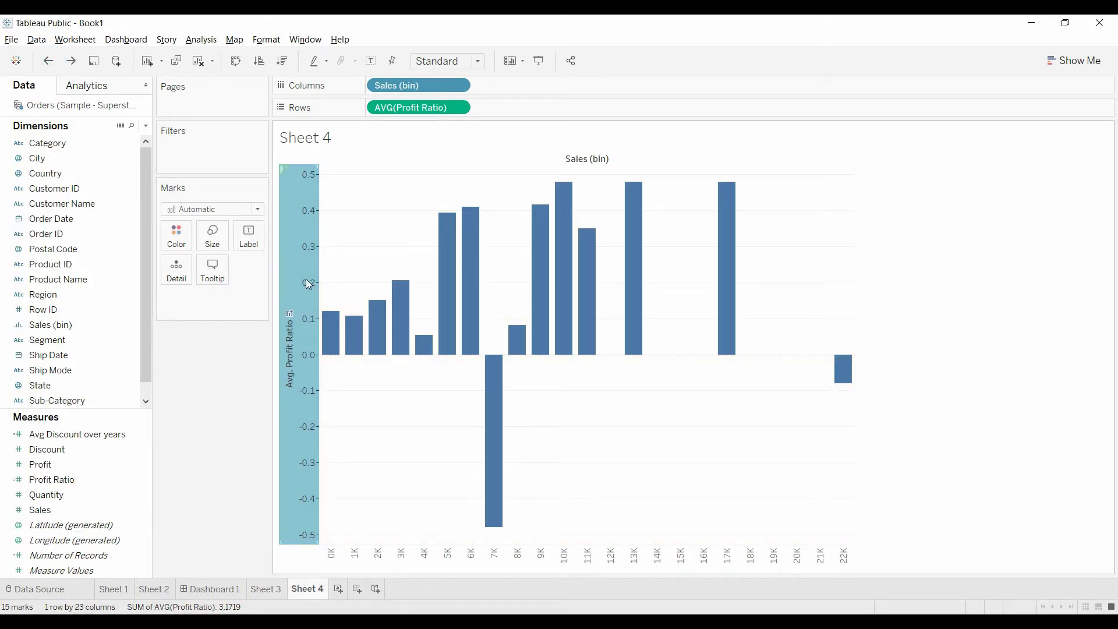
click(255, 232)
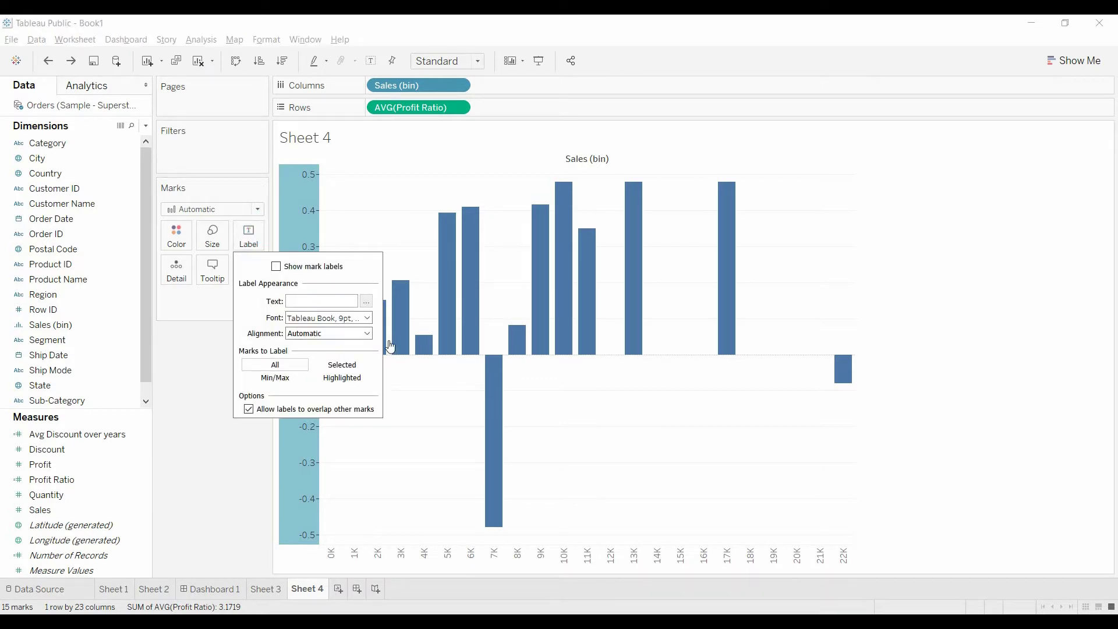
click(276, 267)
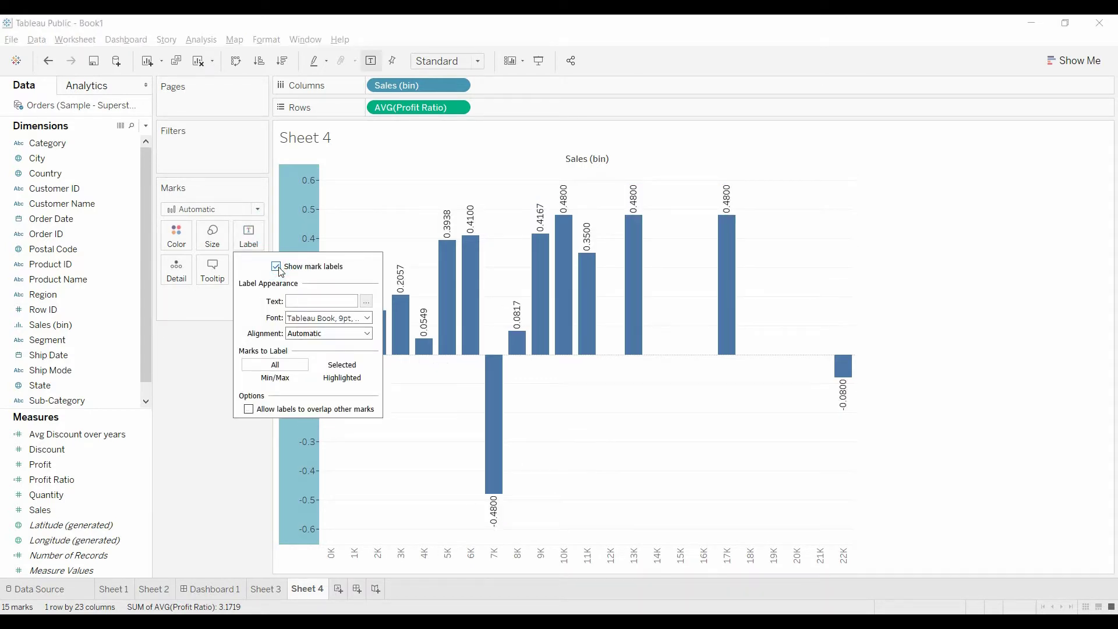
click(370, 335)
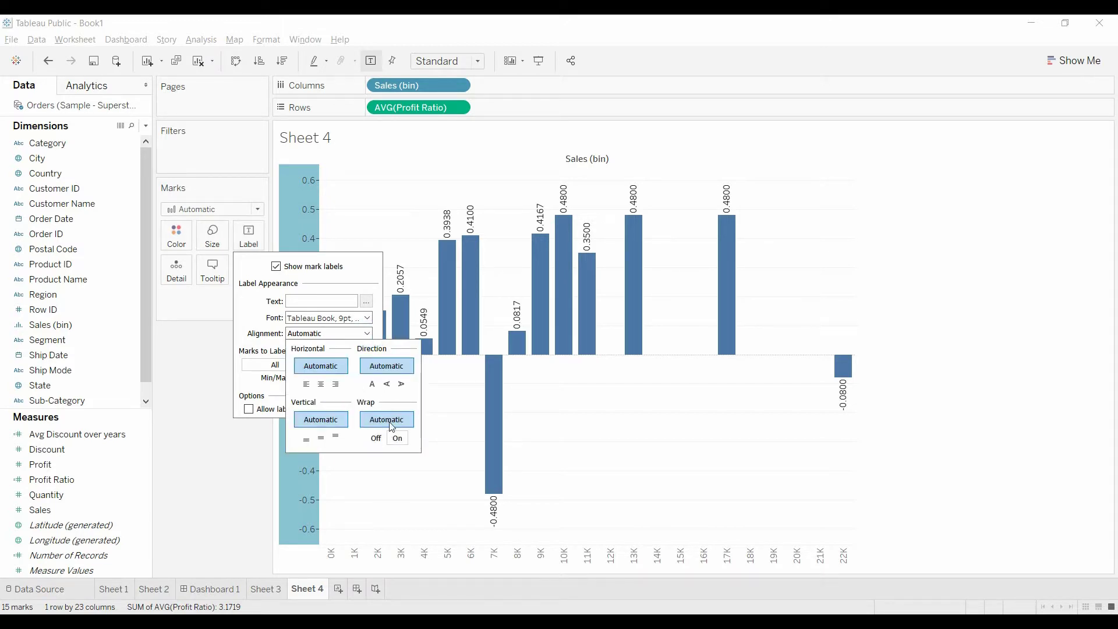
click(379, 386)
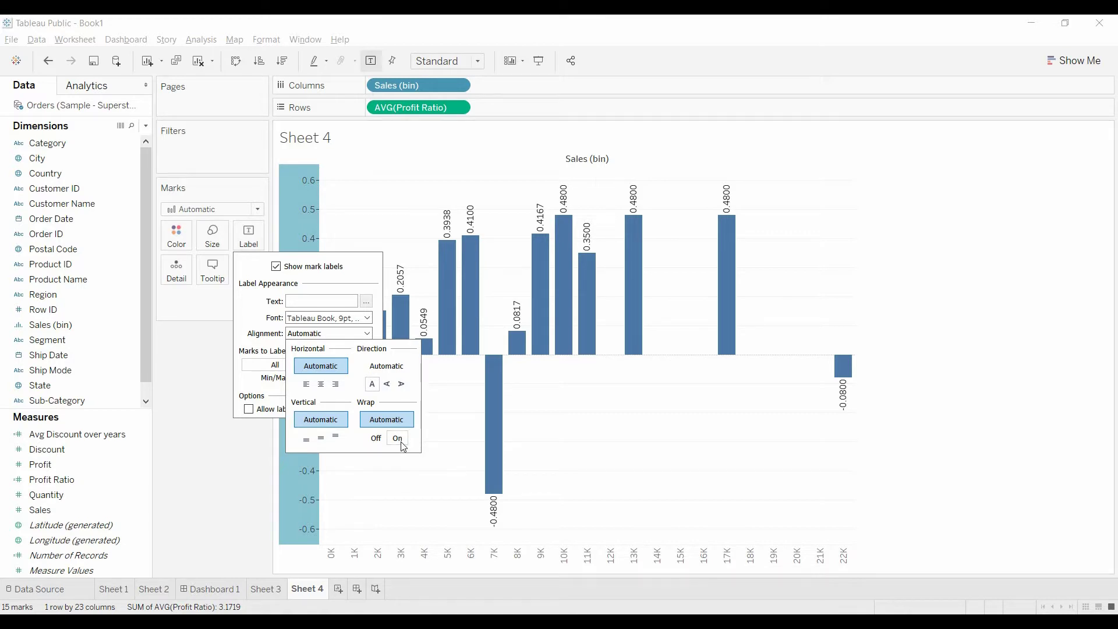
click(229, 442)
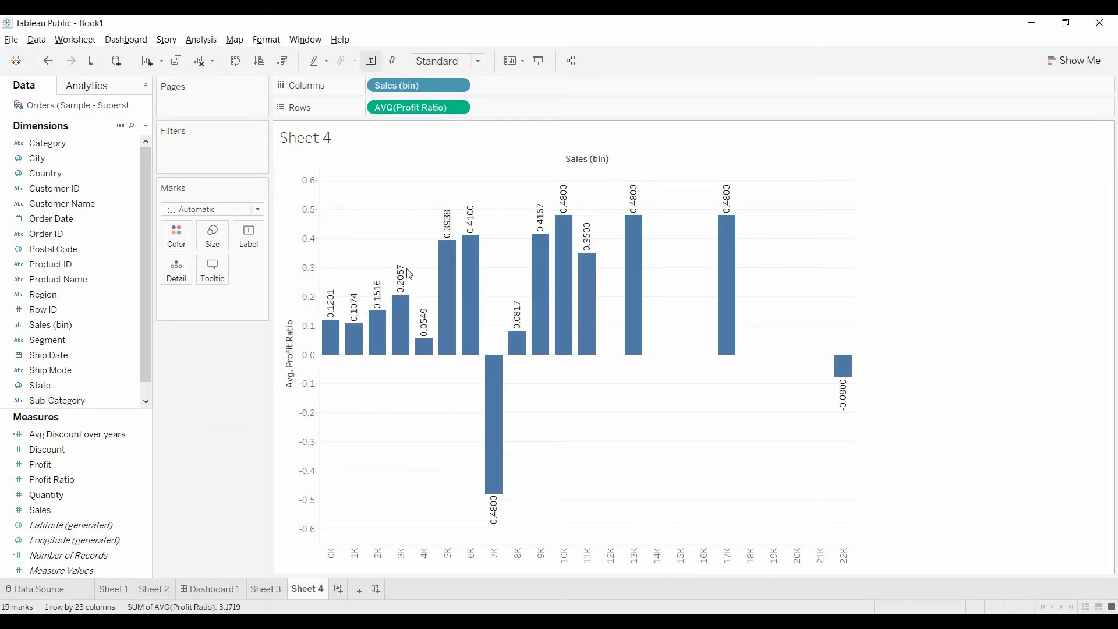
Step: Format the AVG(Profit Ratio) axis numbers as Percentage with 0 decimal places
click(460, 106)
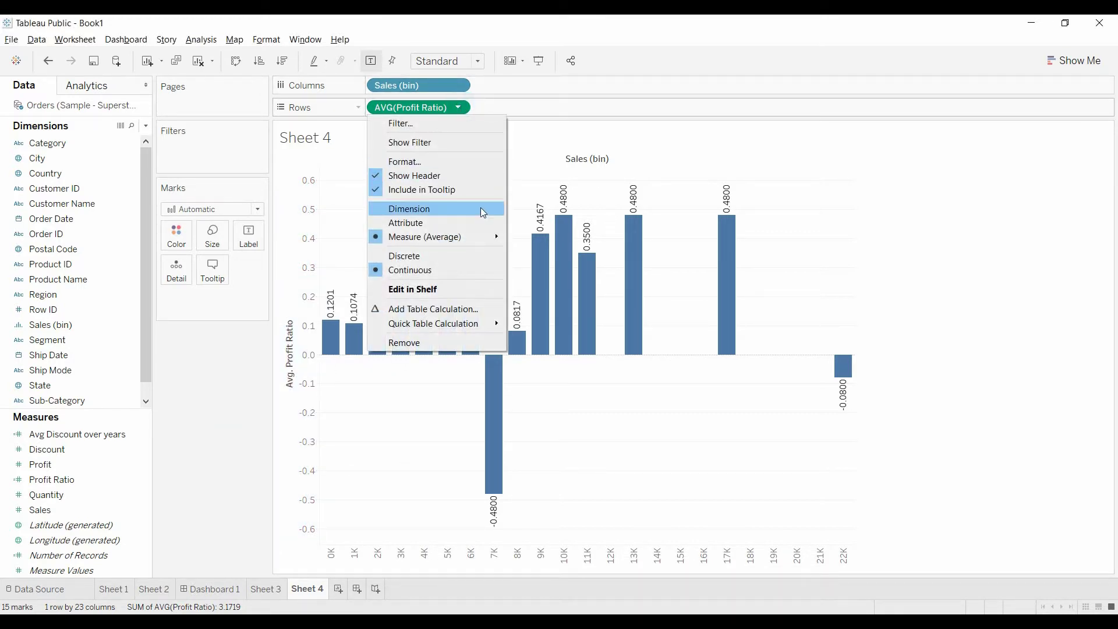
click(421, 169)
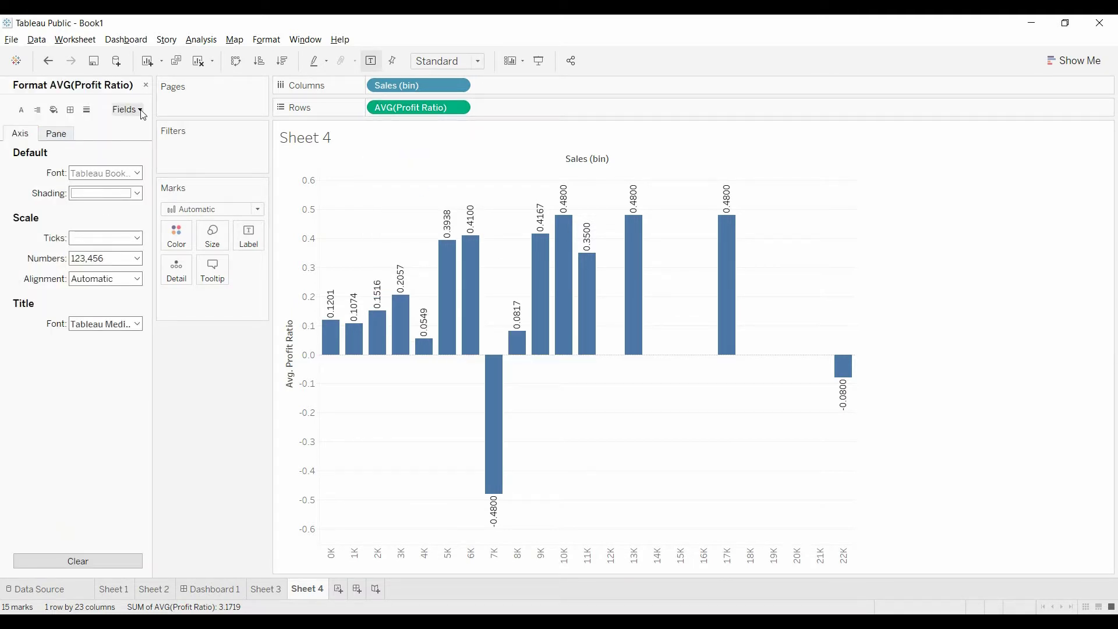
click(134, 258)
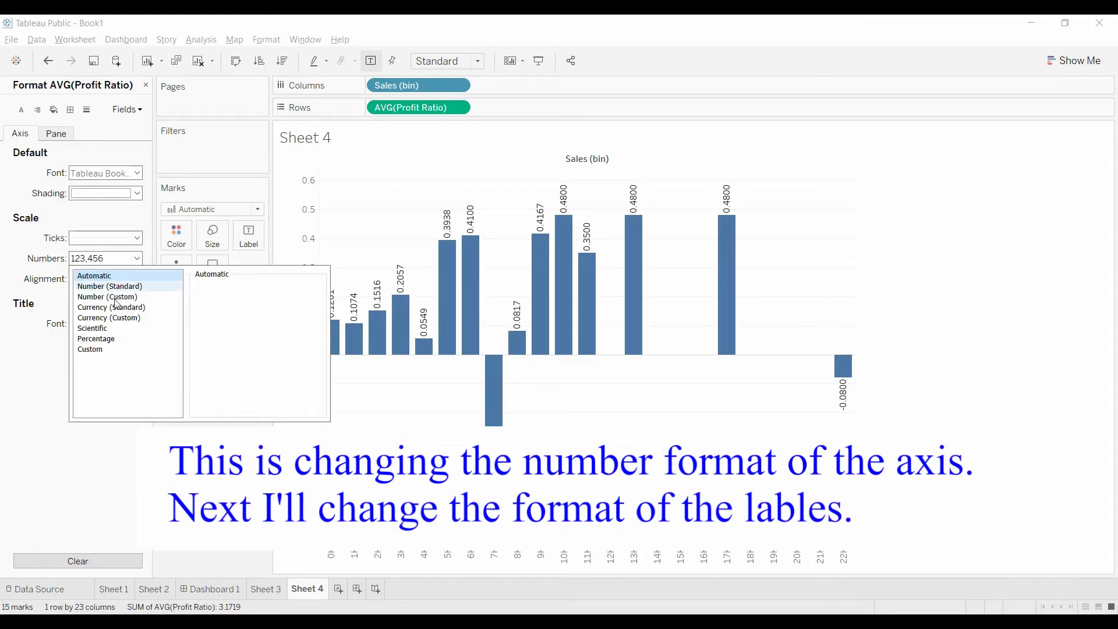
click(113, 339)
click(227, 303)
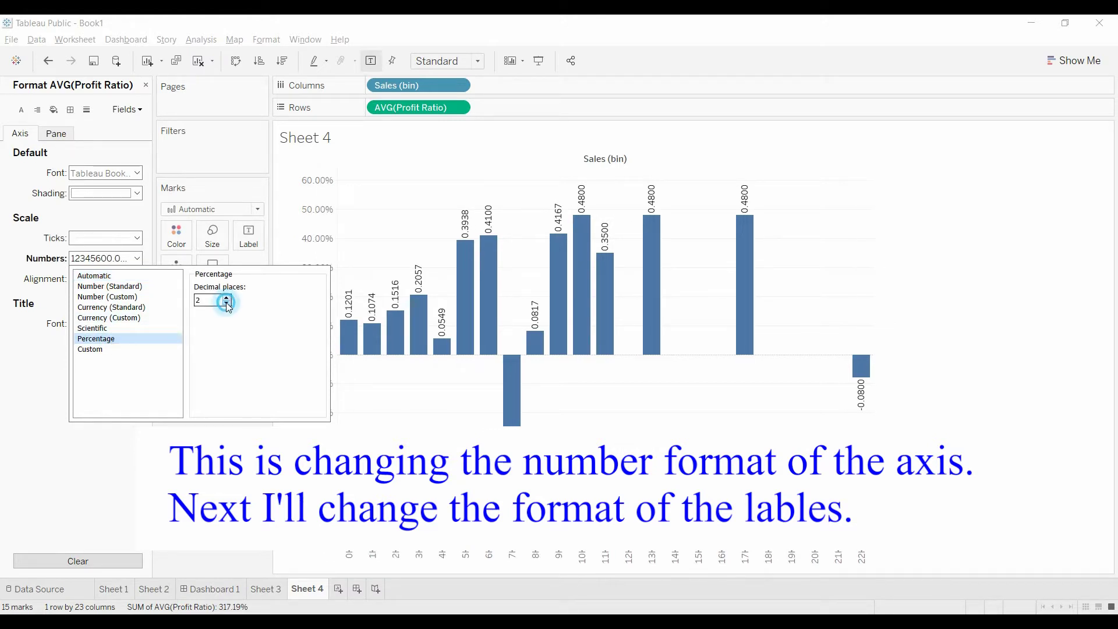
click(227, 303)
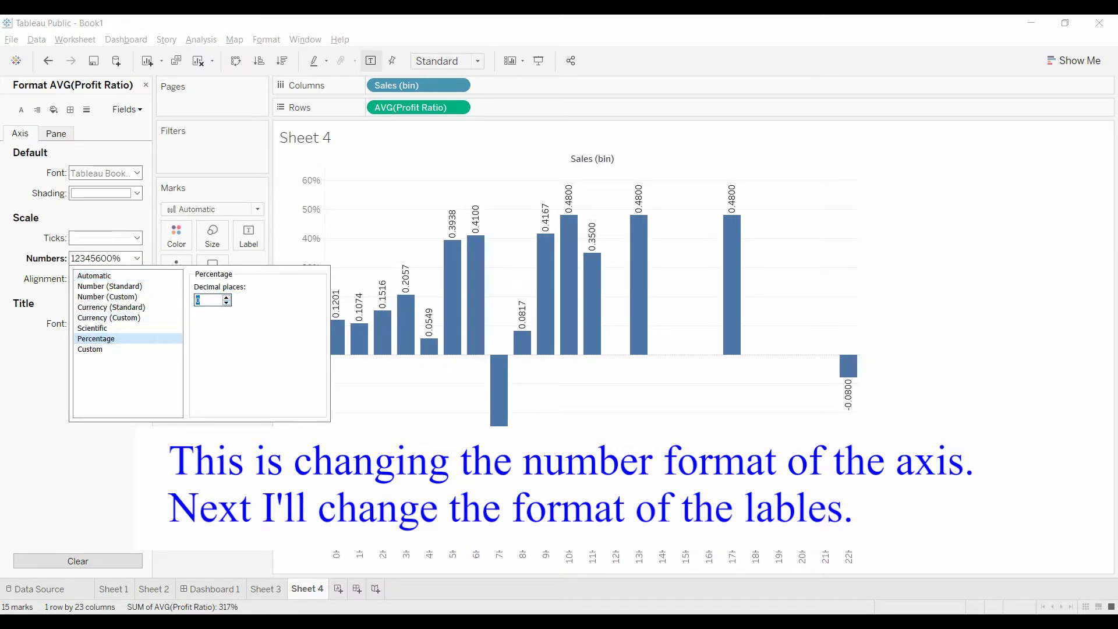
key(Return)
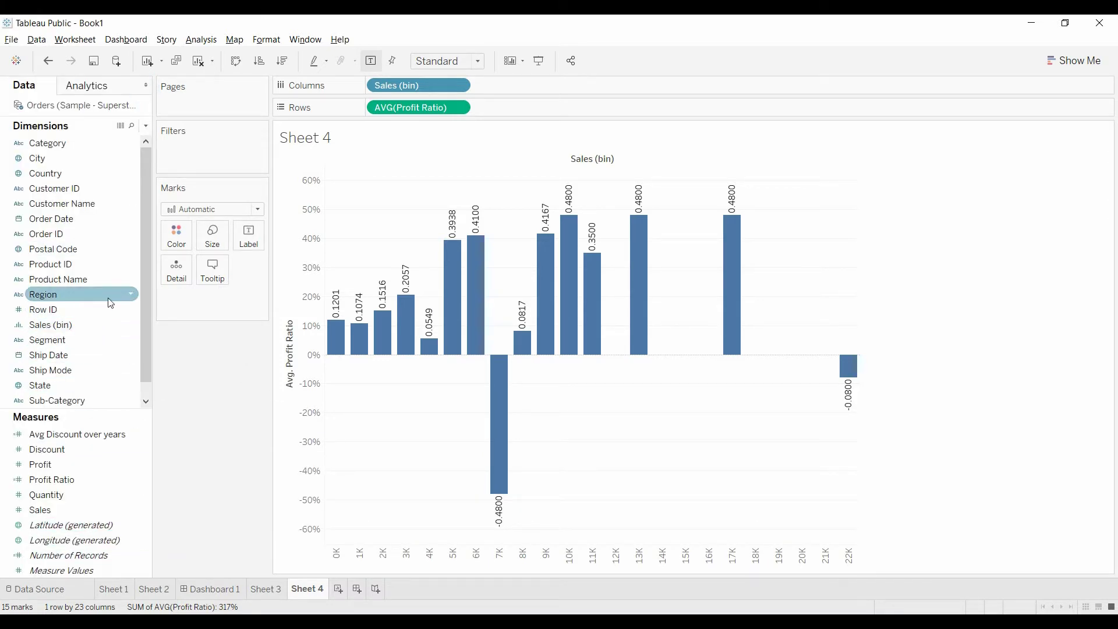
Step: Drop Profit Ratio on Label as Average, then open its Format settings
drag(82, 480, 253, 255)
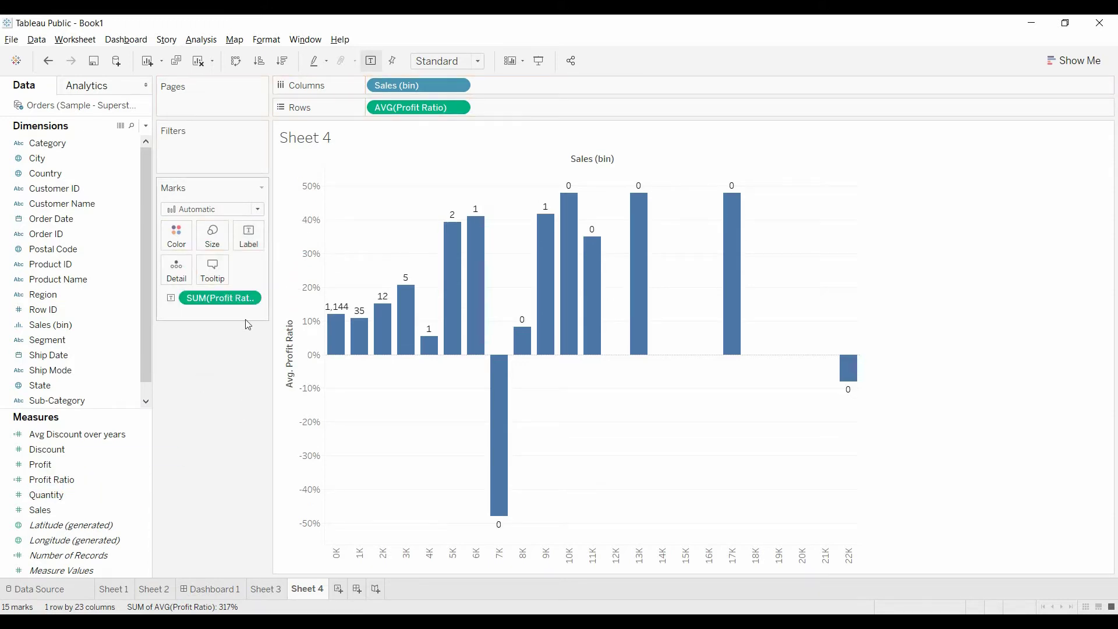
click(250, 298)
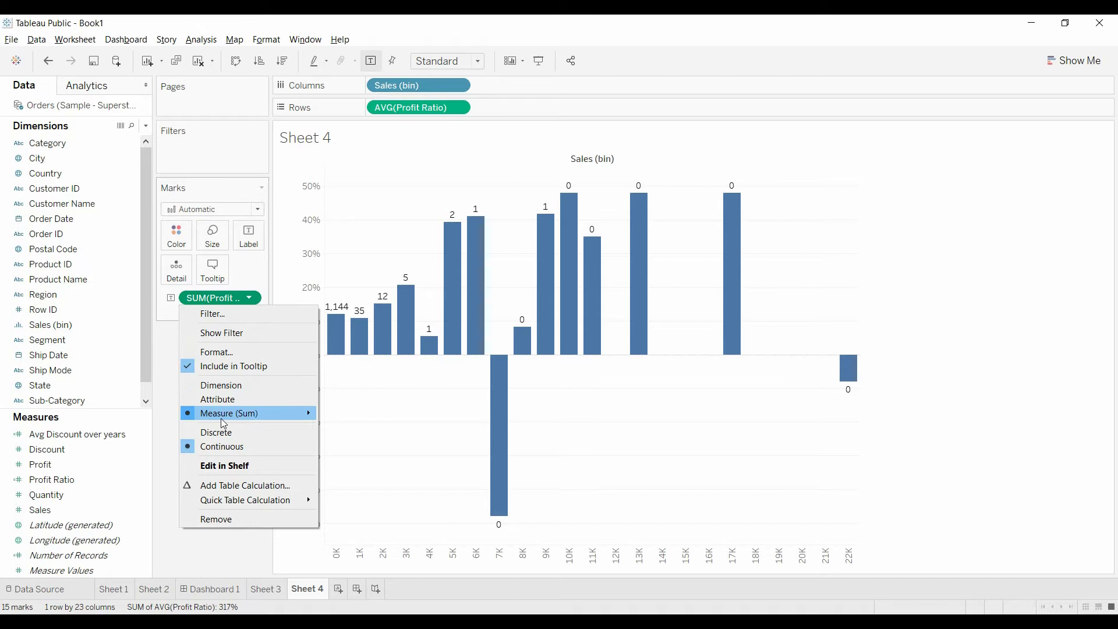
mouse_move(226, 415)
click(352, 430)
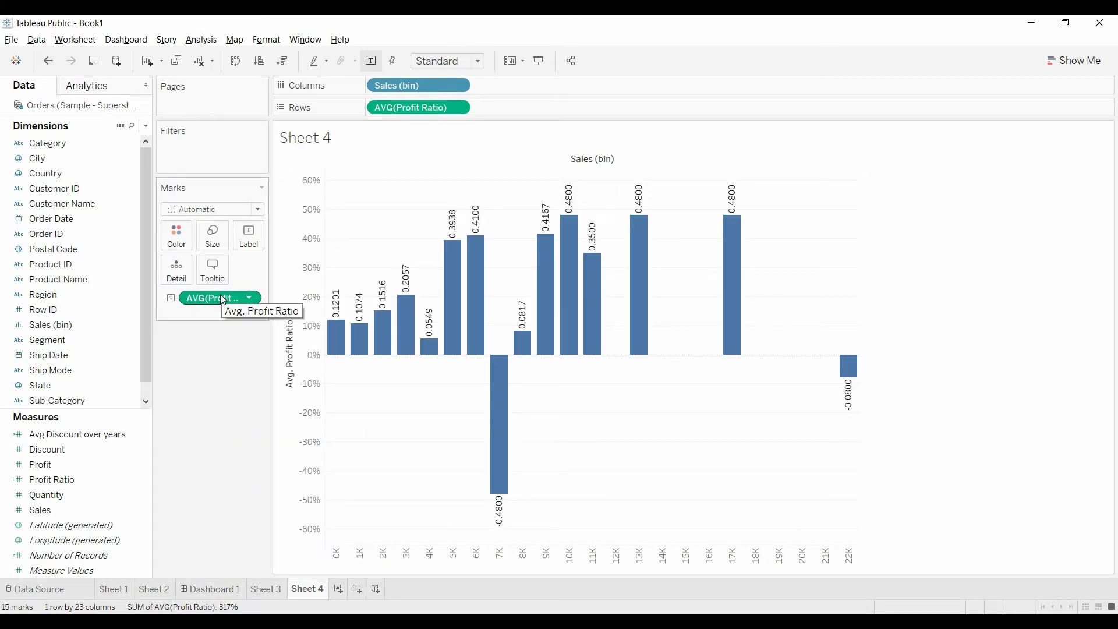
click(249, 298)
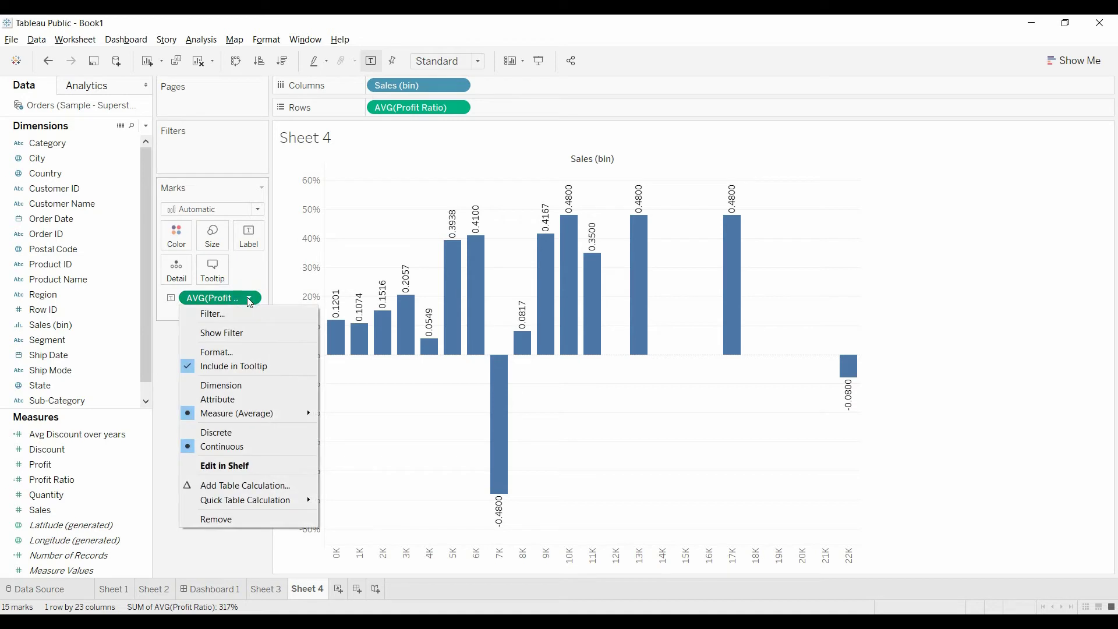
click(218, 351)
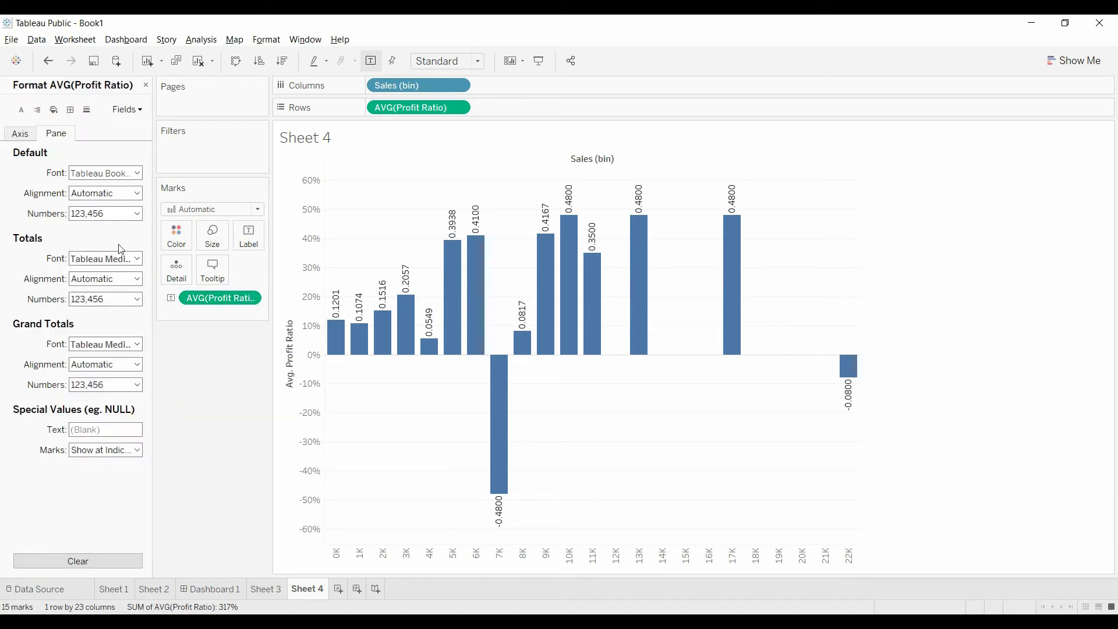
Step: Set the bar labels' default numbers to Percentage with 0 decimals, e.g. 41%
click(138, 214)
click(121, 295)
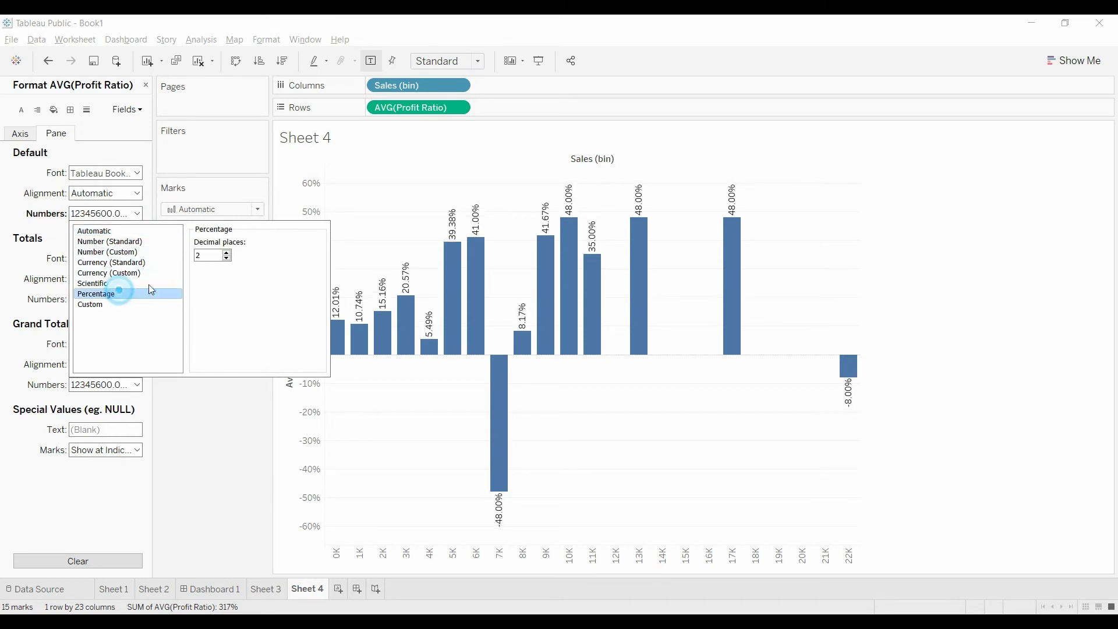
click(227, 259)
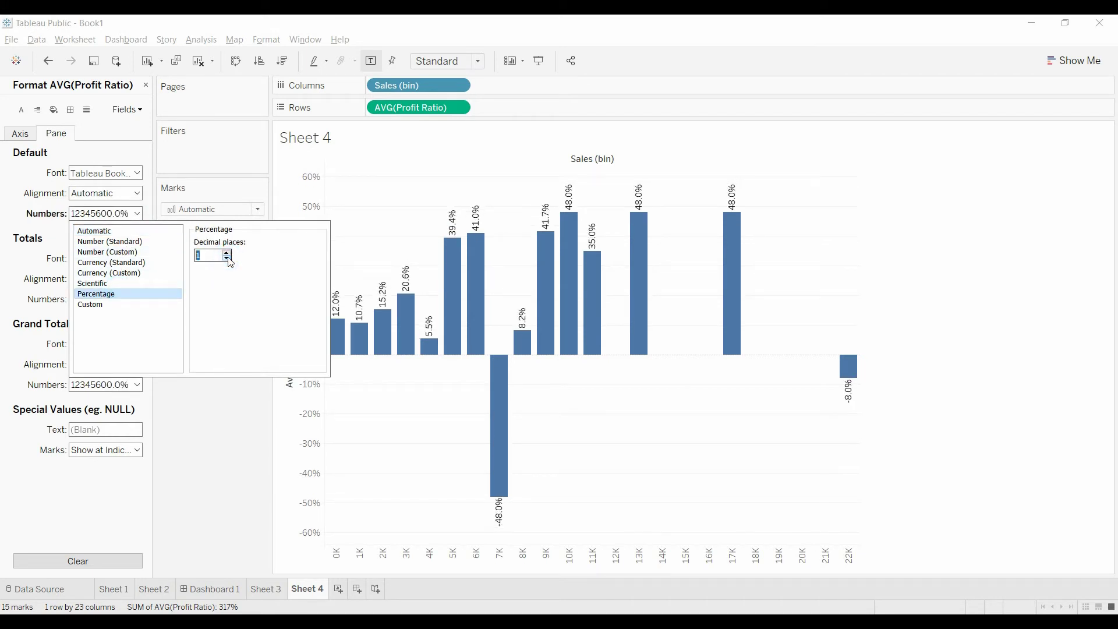
click(227, 258)
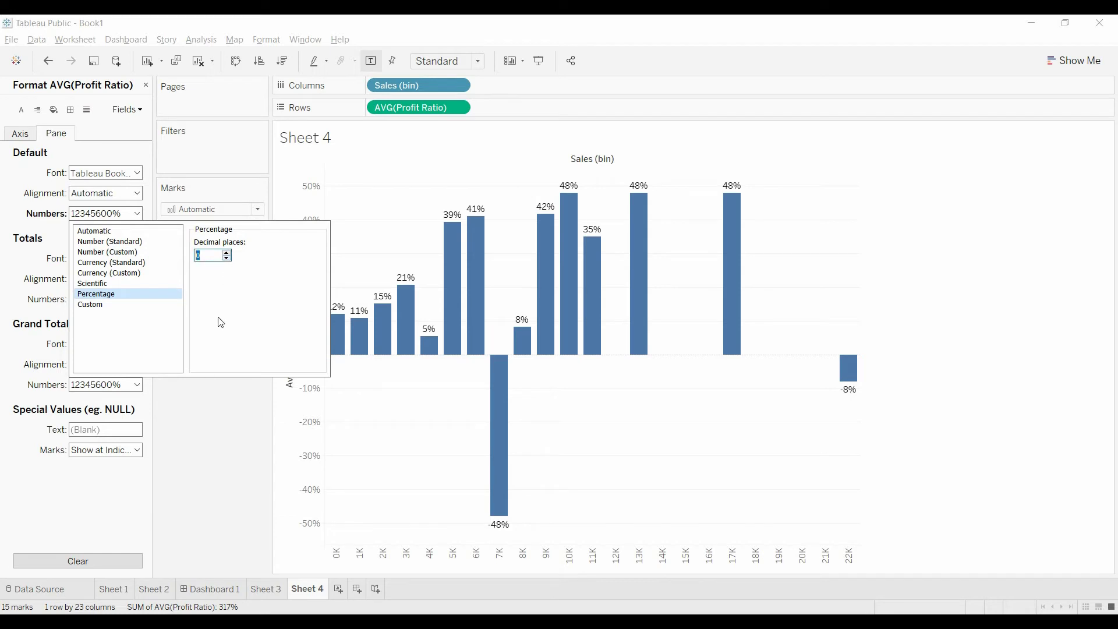
click(211, 361)
click(198, 477)
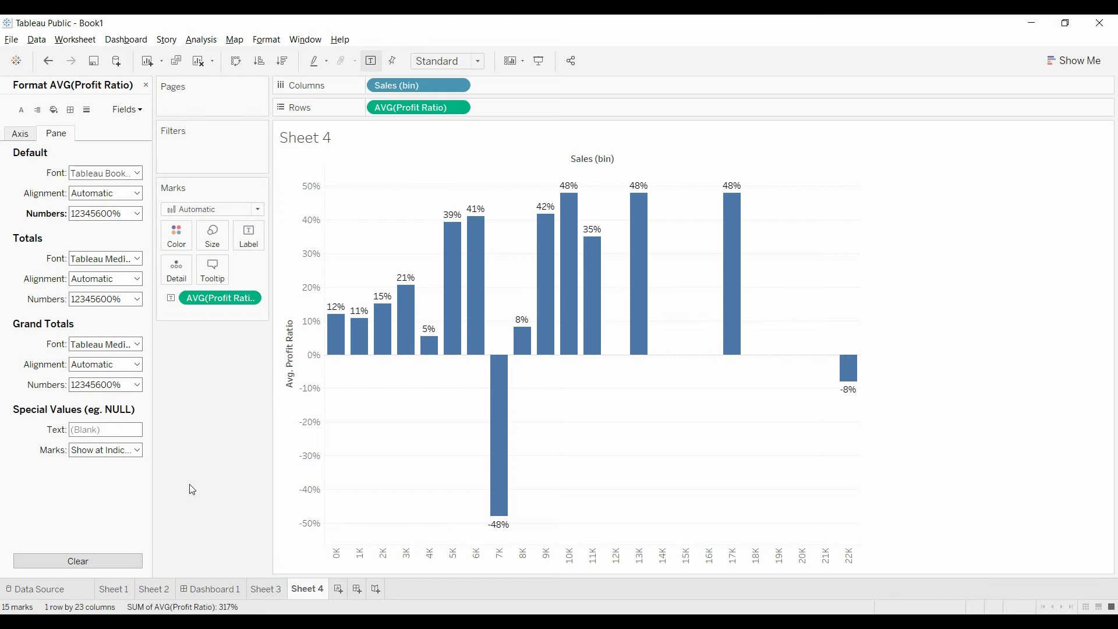
mouse_move(488, 269)
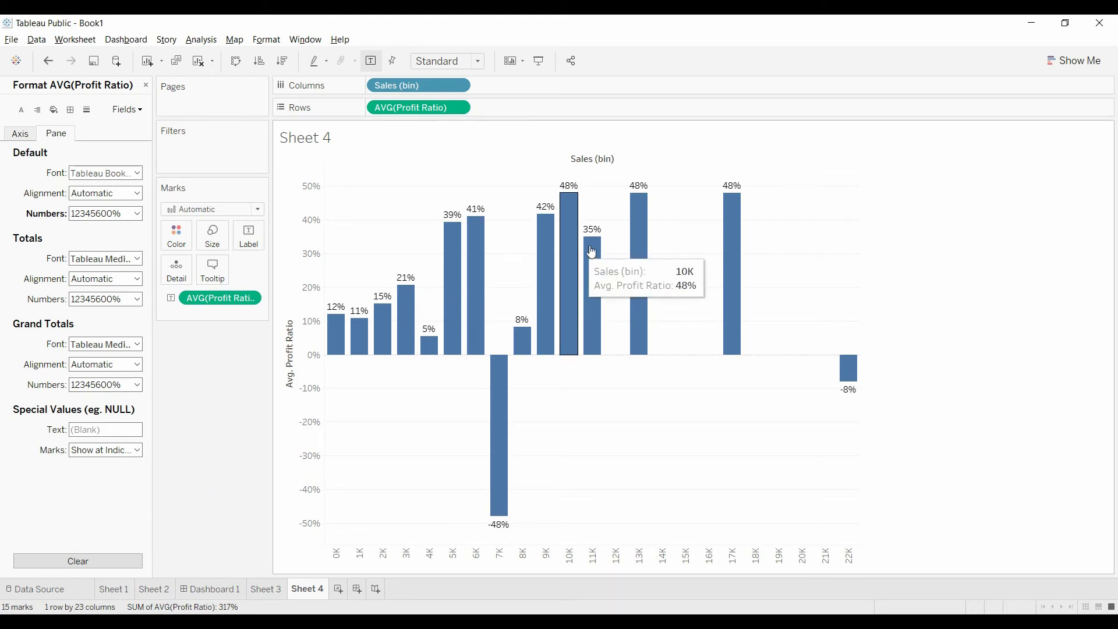